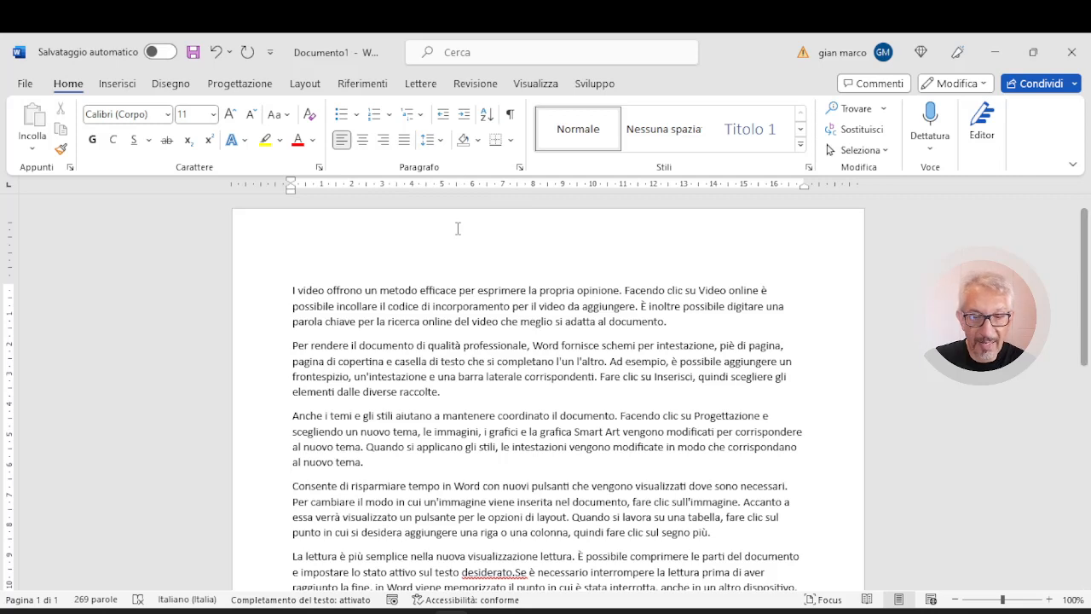
# Correct the flagged "desiderato.Se" in the last paragraph to "desiderato. Se" using the spelling suggestion
pyautogui.scroll(-1, 442, 282)
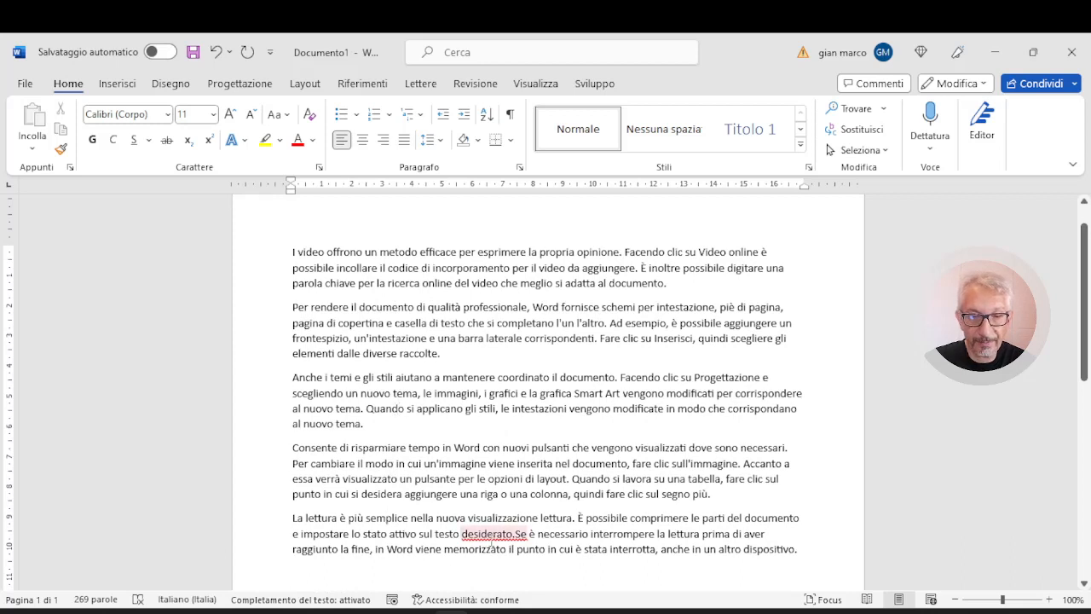
pyautogui.click(516, 536)
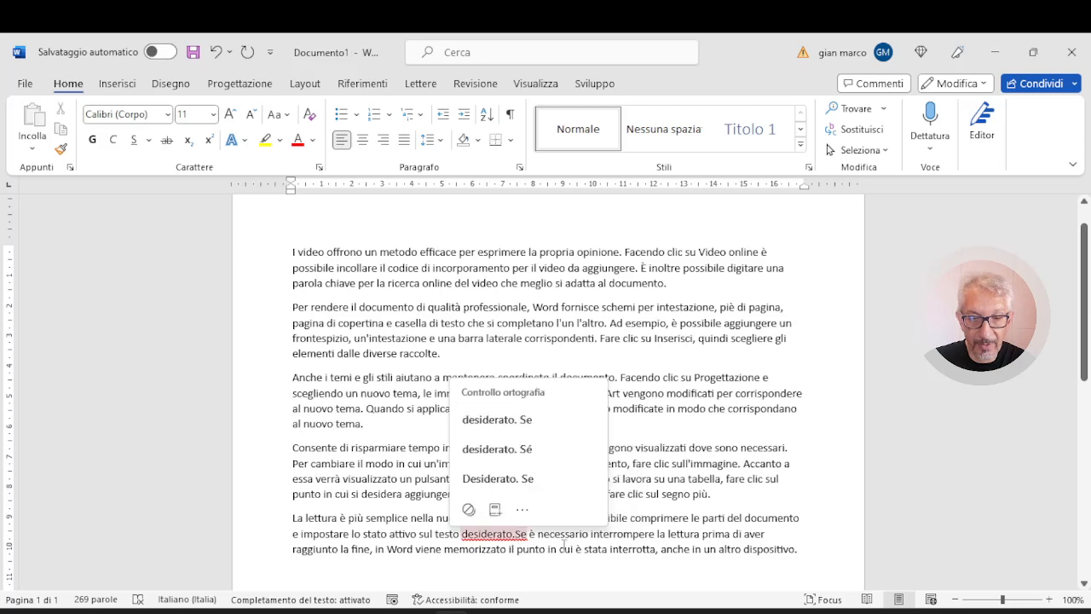
pyautogui.click(499, 417)
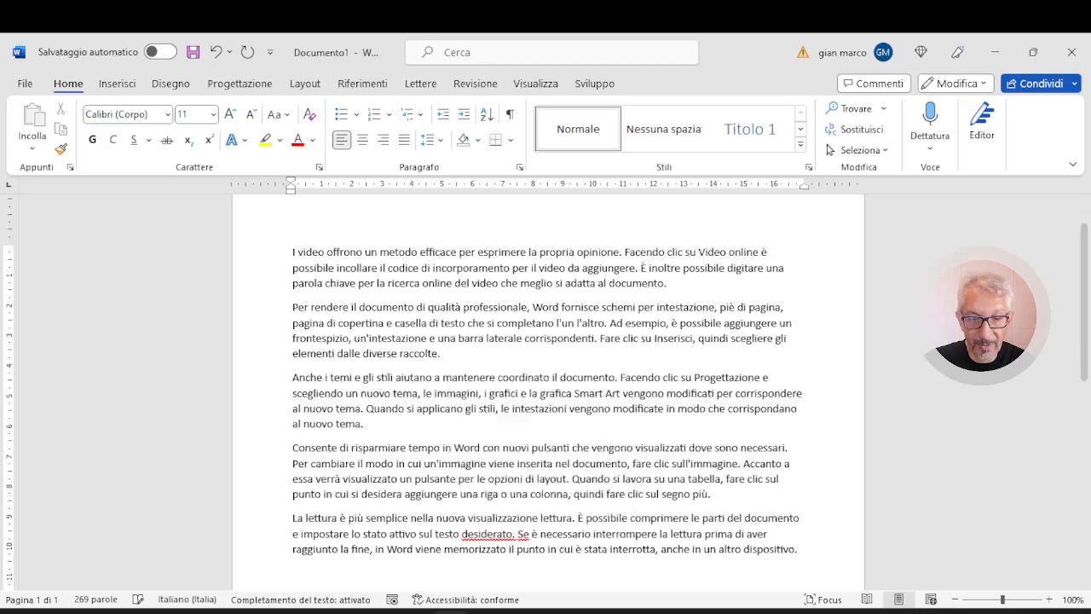
pyautogui.click(522, 478)
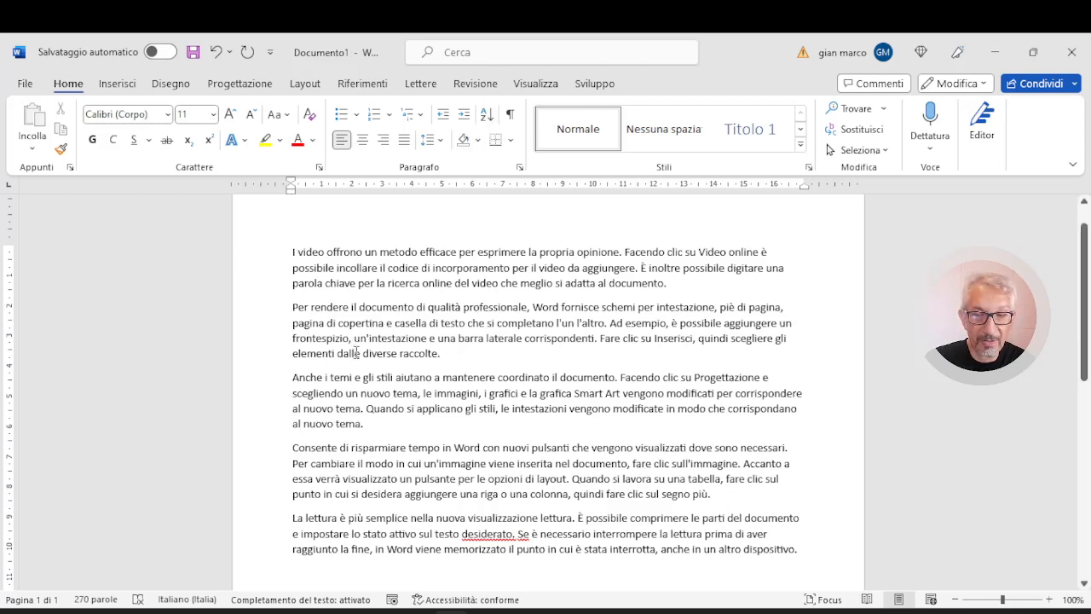
# Show the formatting marks, examine the paragraph marks and spaces throughout the text, and hide them again
pyautogui.click(510, 116)
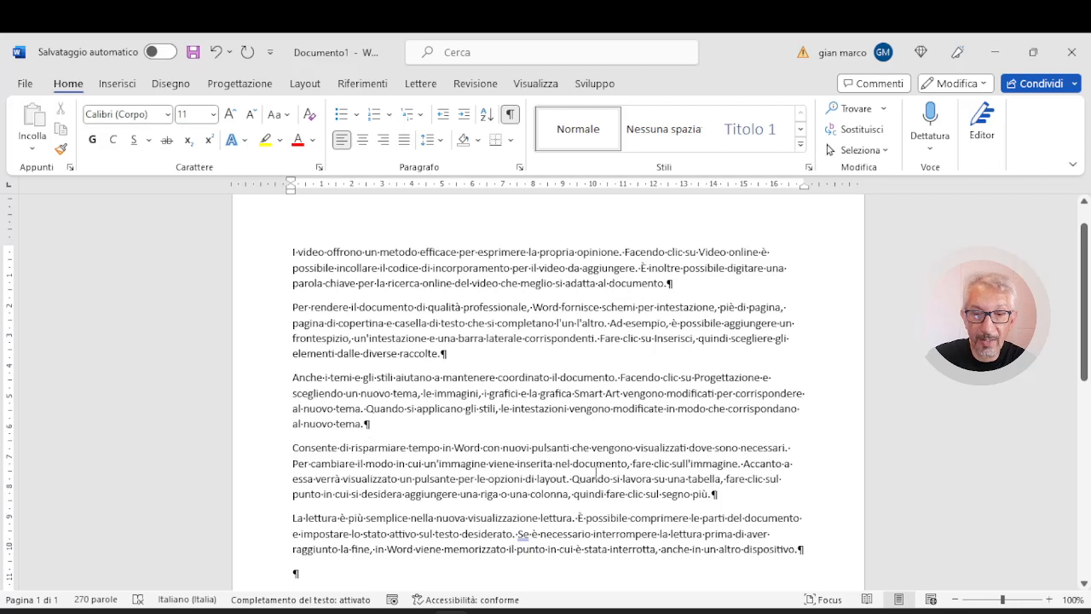
pyautogui.scroll(-1, 773, 540)
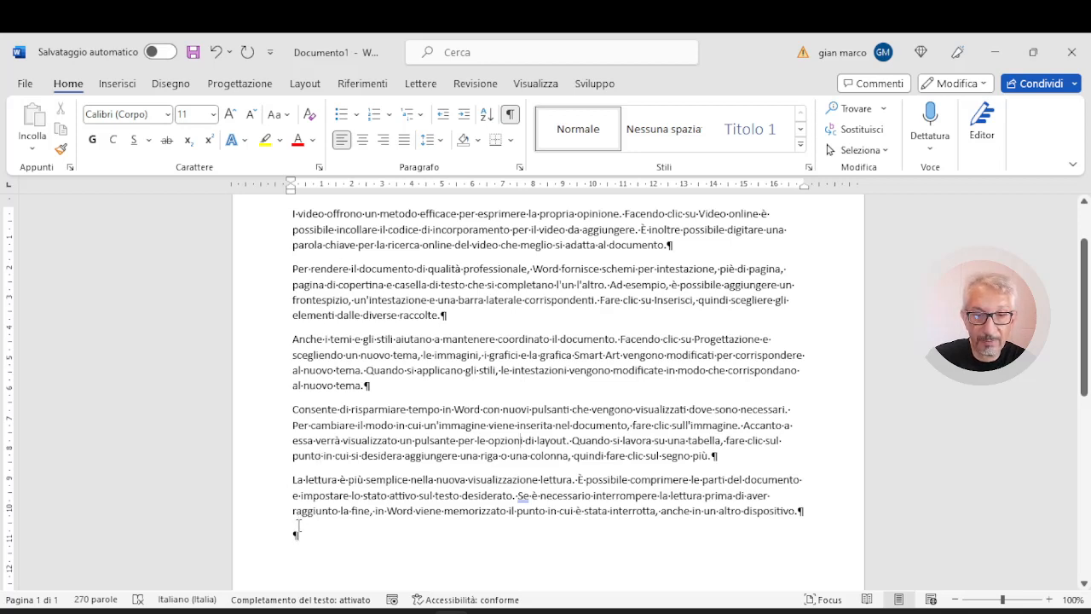
pyautogui.scroll(2, 360, 518)
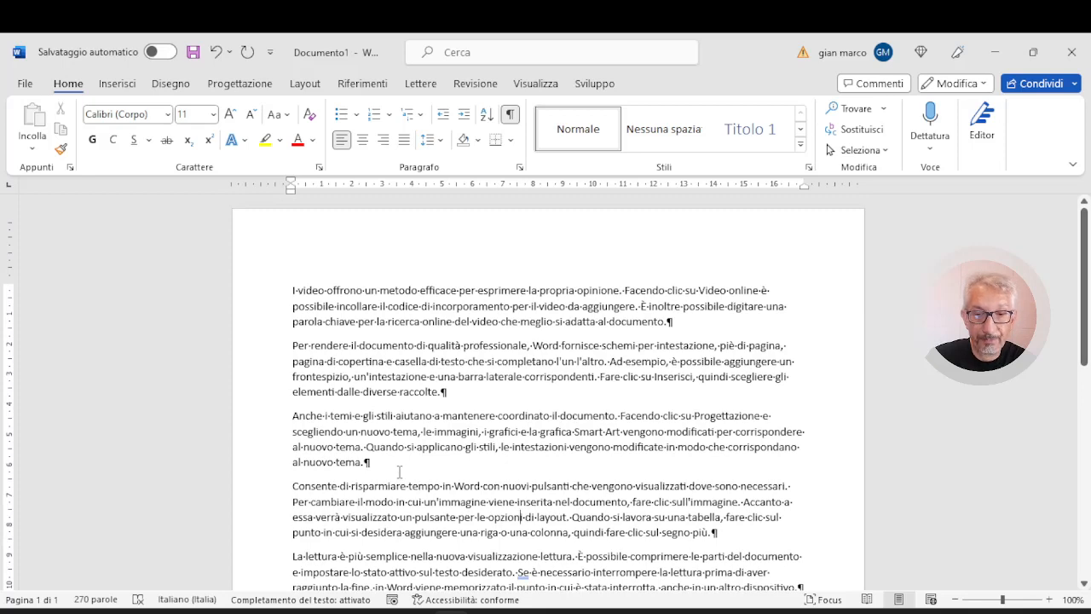
pyautogui.scroll(-1, 398, 471)
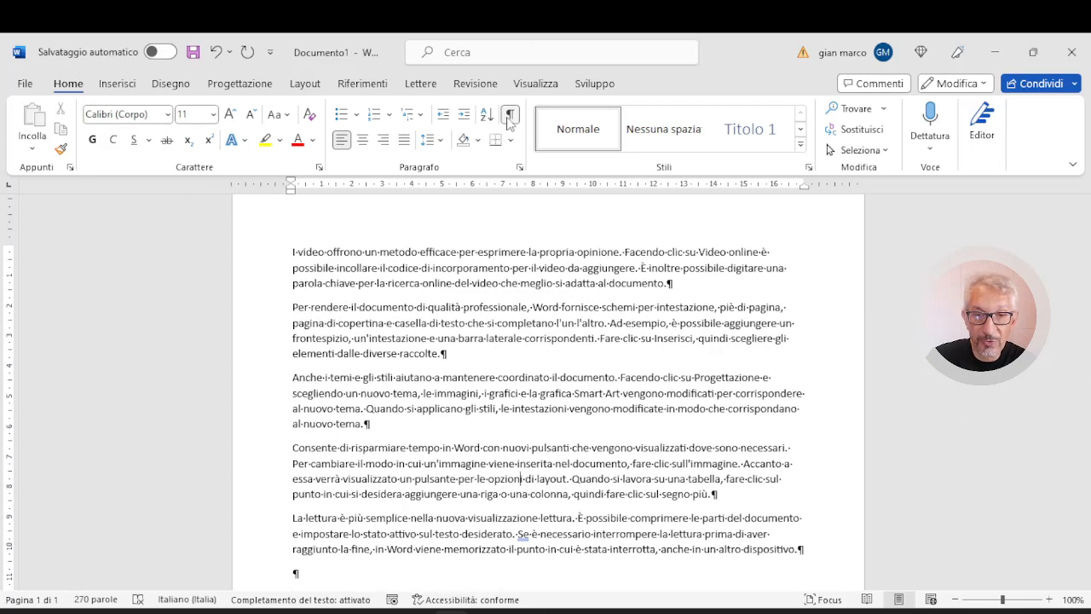
pyautogui.click(509, 119)
# Add the line "Viva la pizza" as its own paragraph at the end of the document and start a new paragraph below
pyautogui.scroll(-5, 327, 417)
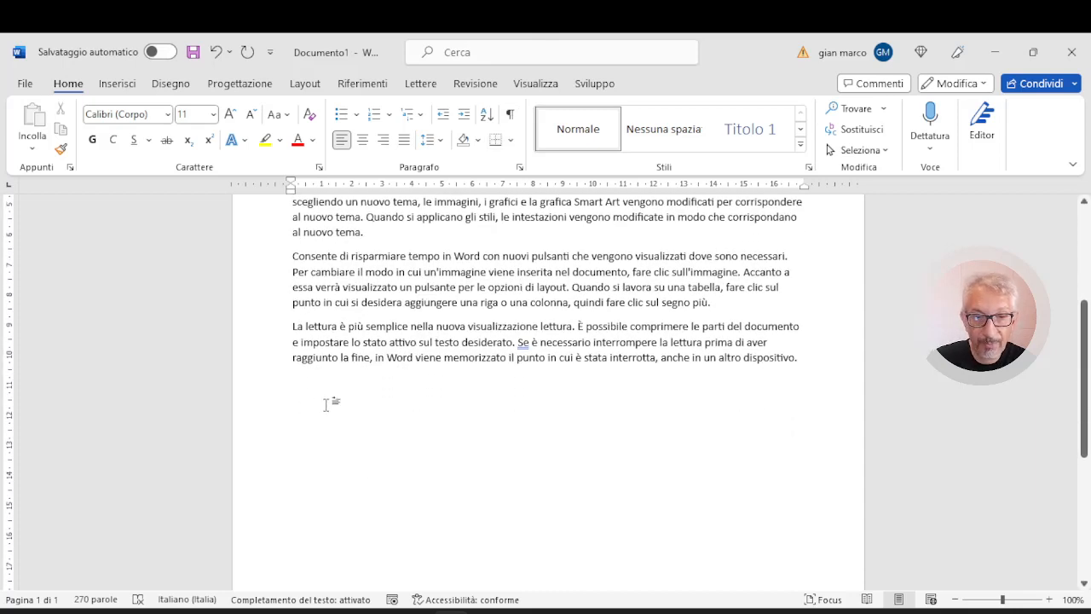
pyautogui.press('Return')
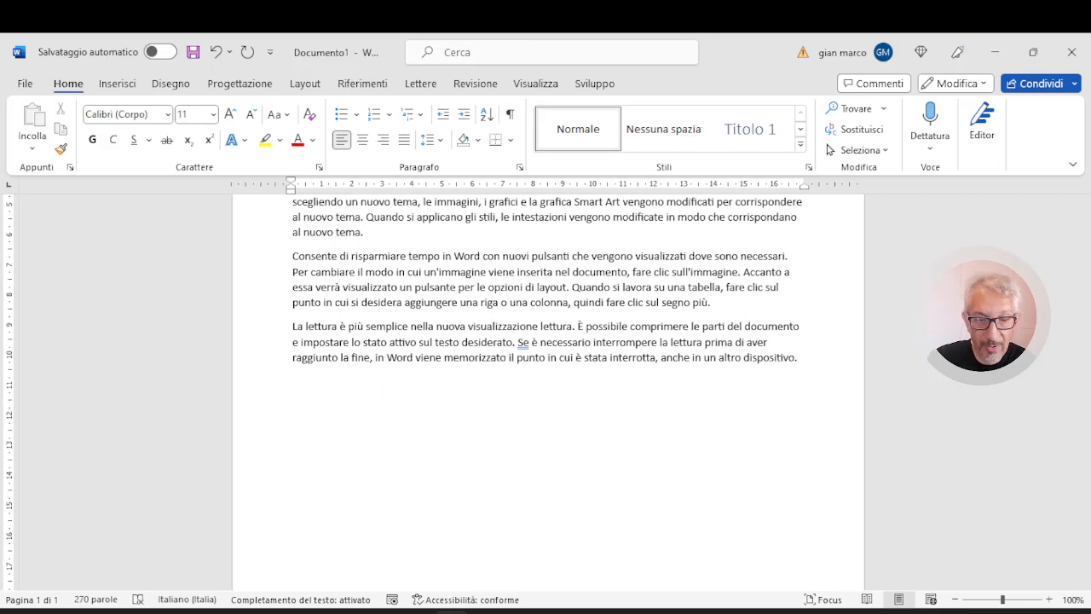
pyautogui.write('Viva ')
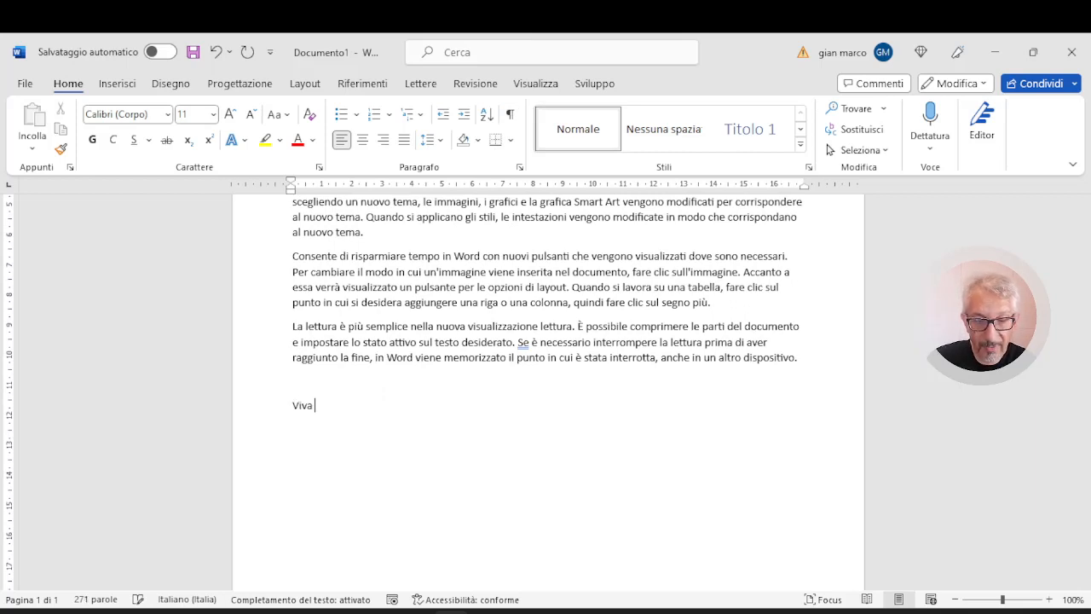
pyautogui.write('la pizz')
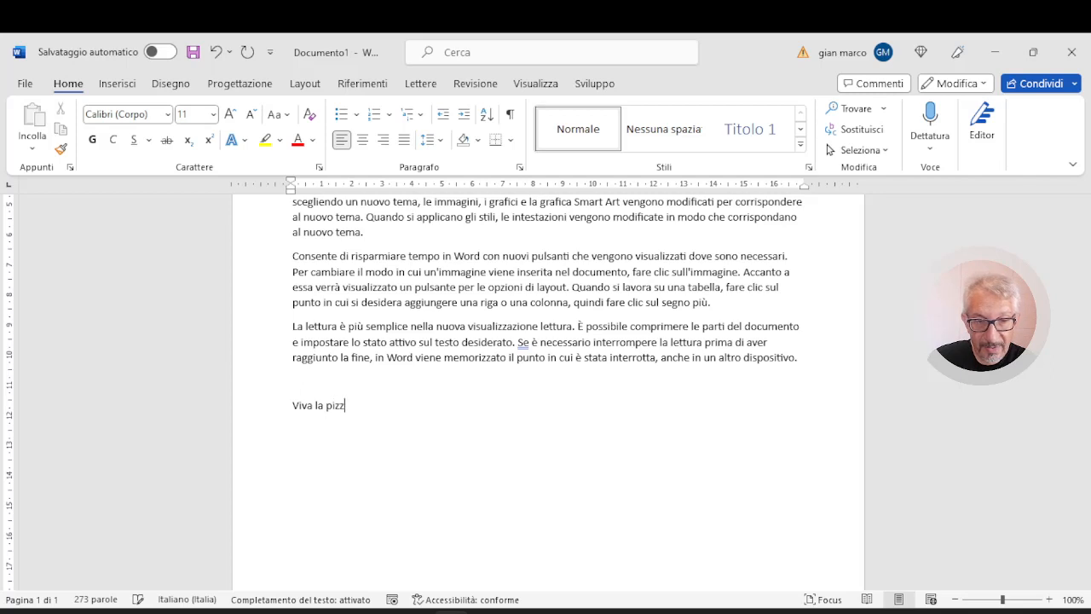
pyautogui.write('a')
pyautogui.press('Return')
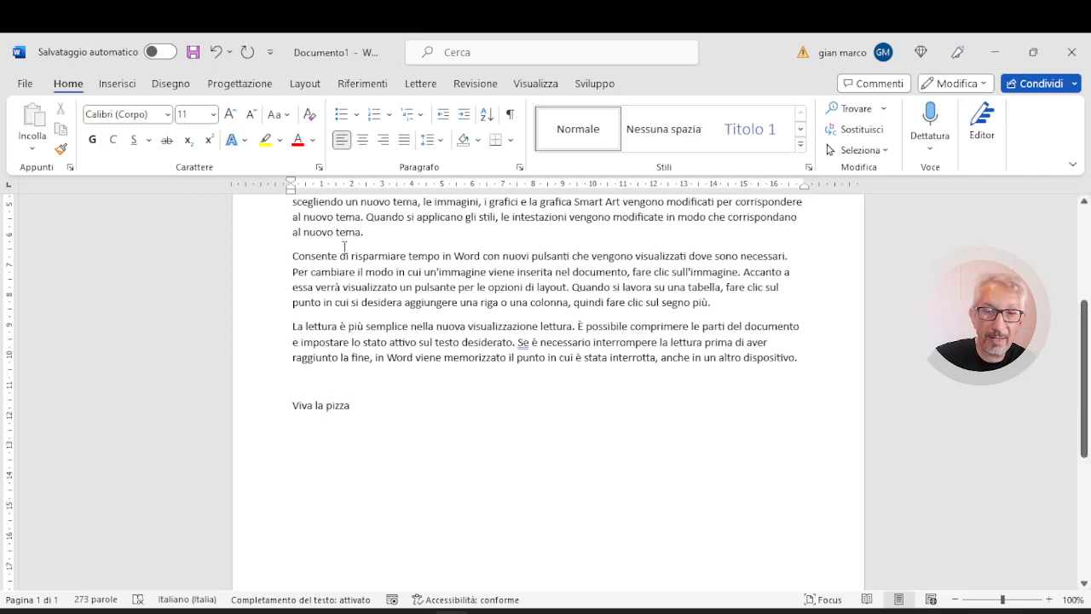
# Show the formatting marks to examine the paragraph marks around "Viva la pizza", place the cursor in the empty last paragraph, and hide them again
pyautogui.click(510, 116)
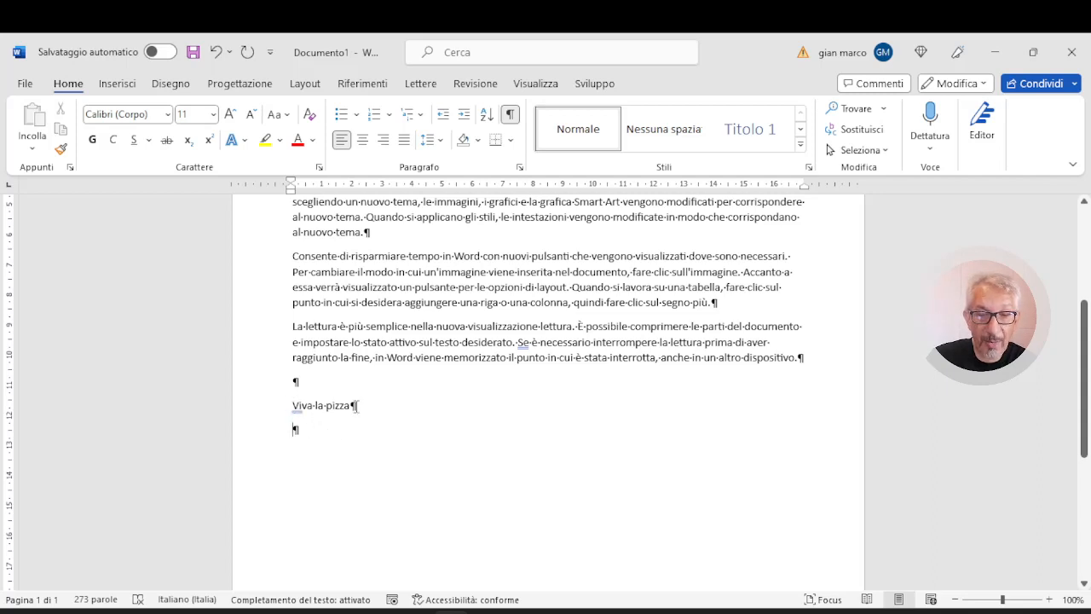
pyautogui.click(323, 437)
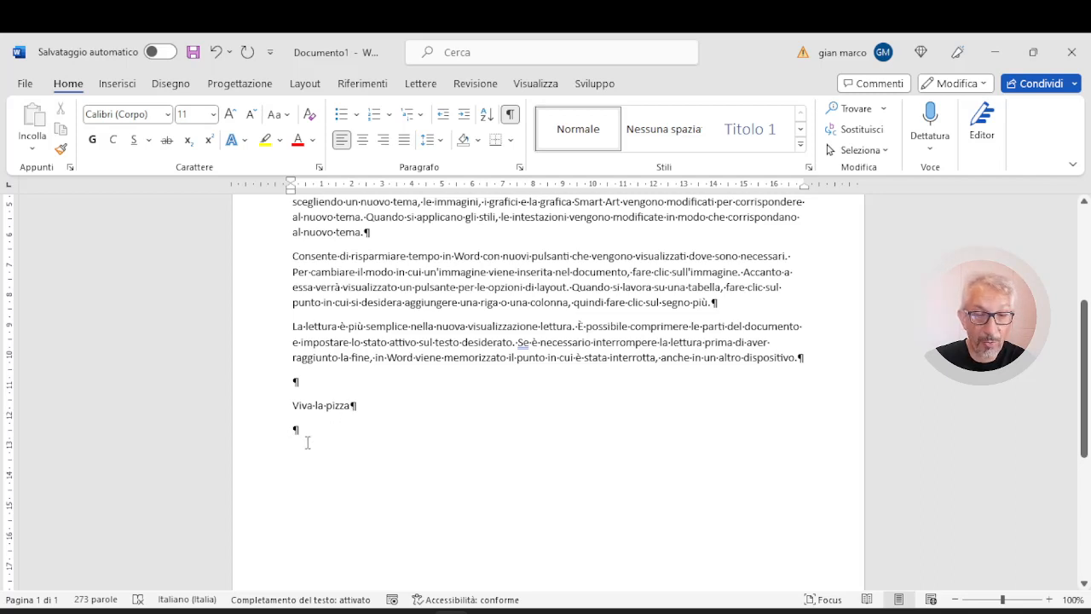
pyautogui.click(510, 116)
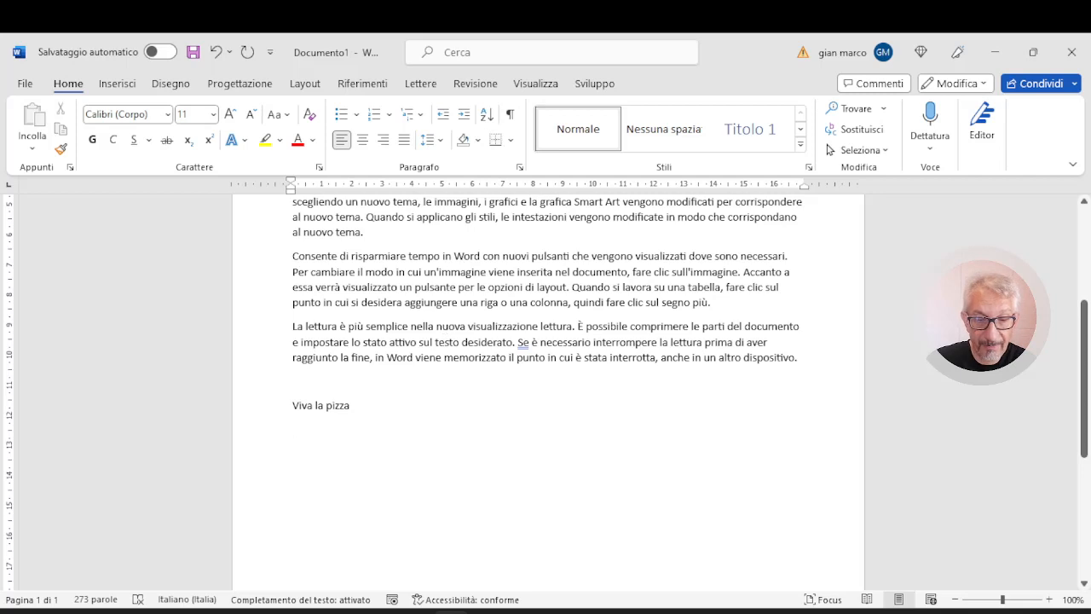
# Write "Viva la pizza" and "Con il pomodoro" as two separate paragraphs below the first "Viva la pizza"
pyautogui.write('Viva la ')
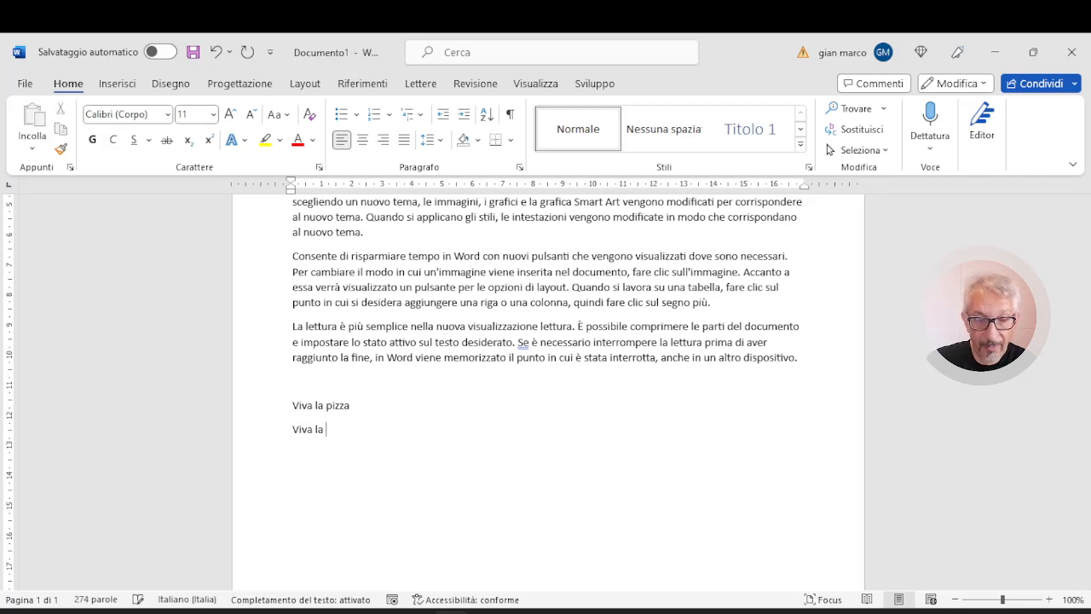
pyautogui.write('pizza')
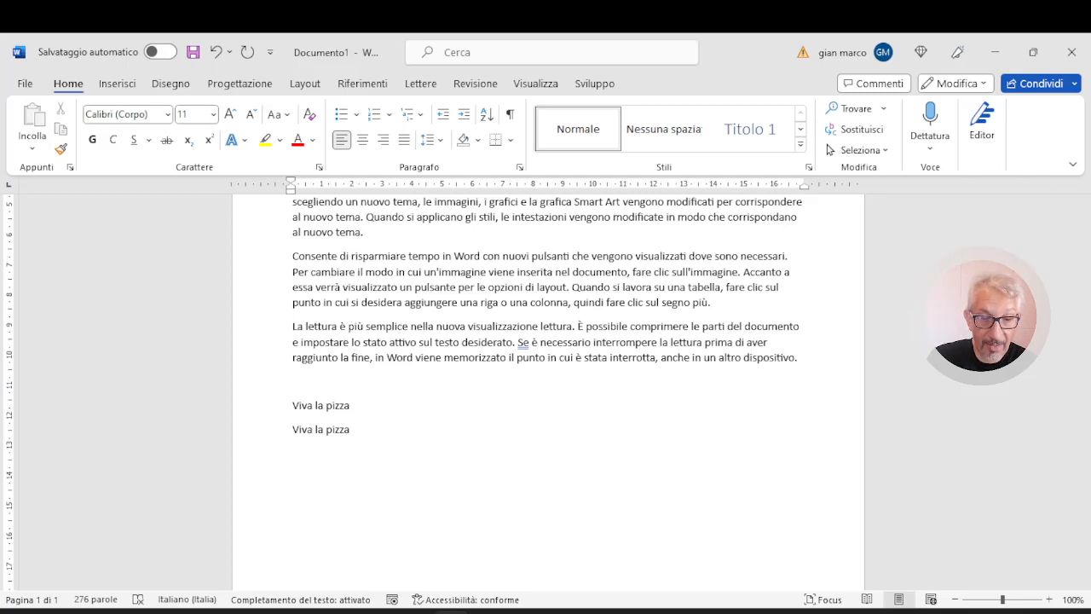
pyautogui.write('Con il')
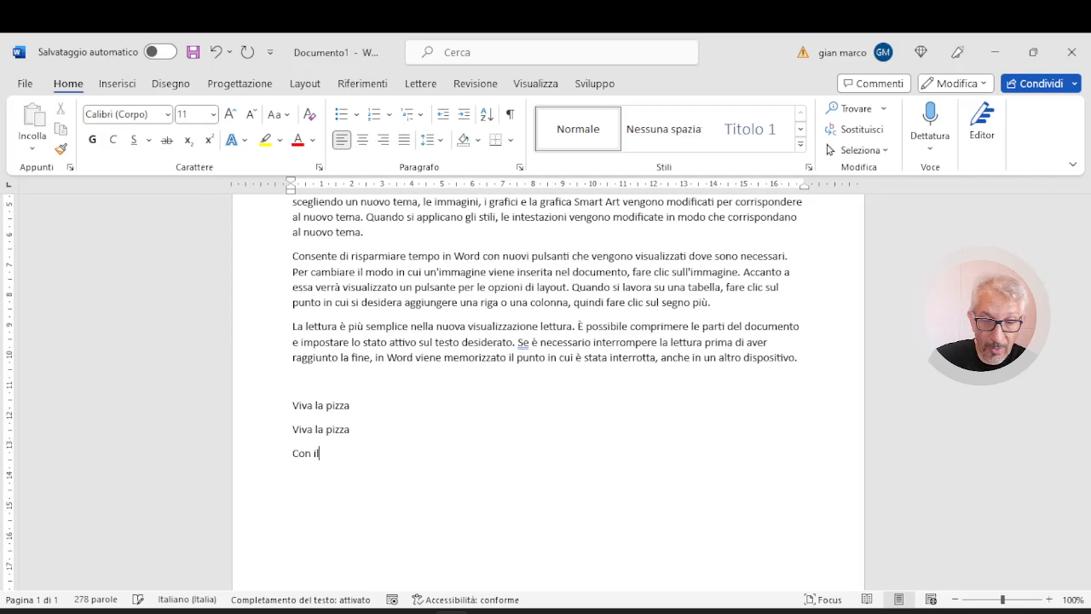
pyautogui.write(' pomodor')
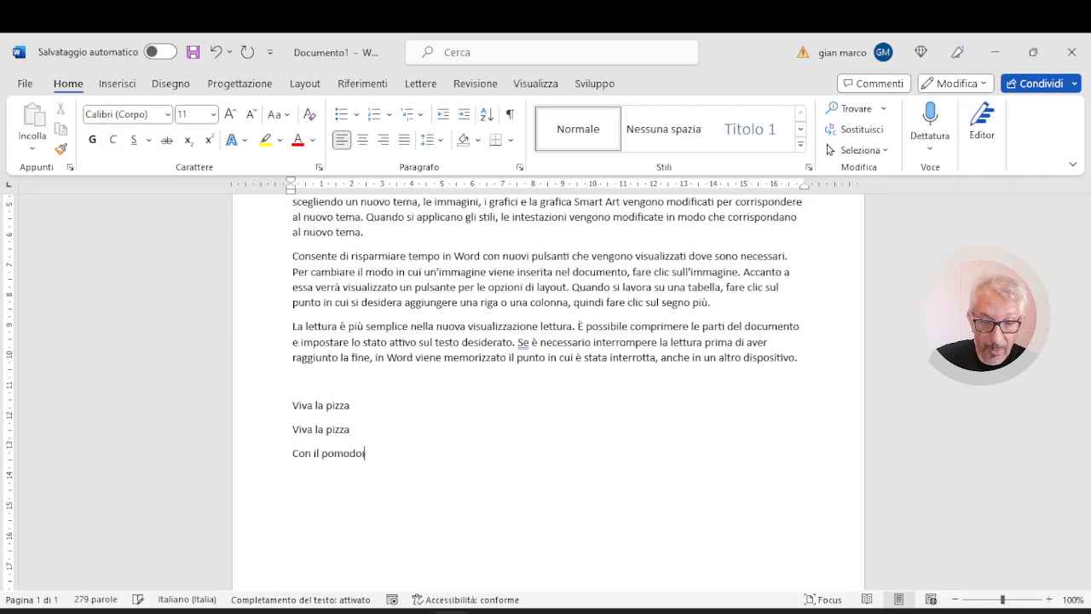
pyautogui.write('o')
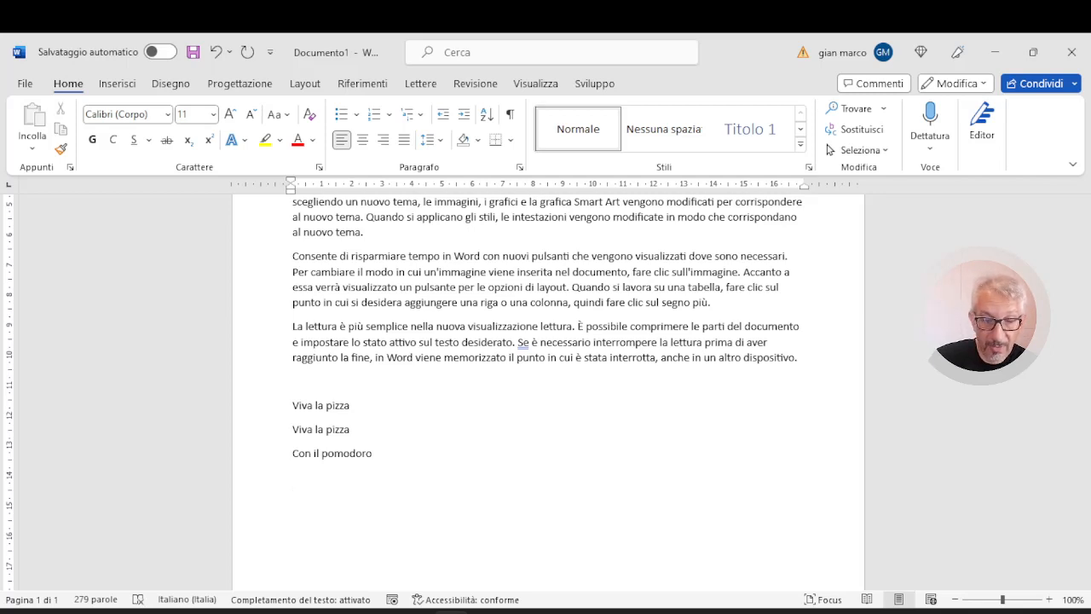
# After an empty paragraph, write "Viva la pizza" and "con il pomodoro" in one paragraph split by a manual line break, and show the formatting marks
pyautogui.write('Vi')
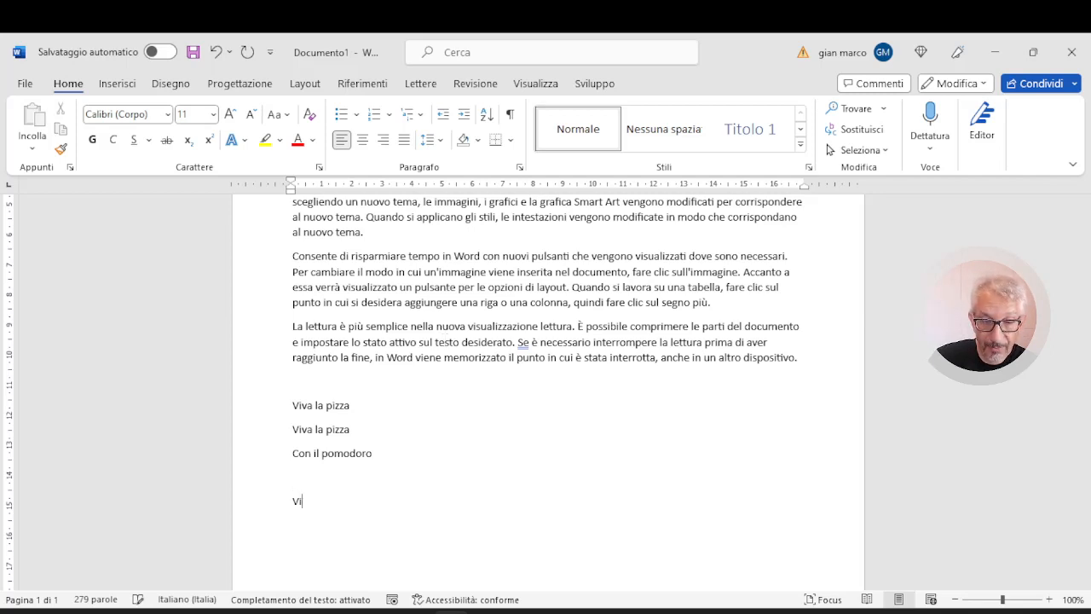
pyautogui.write('va la')
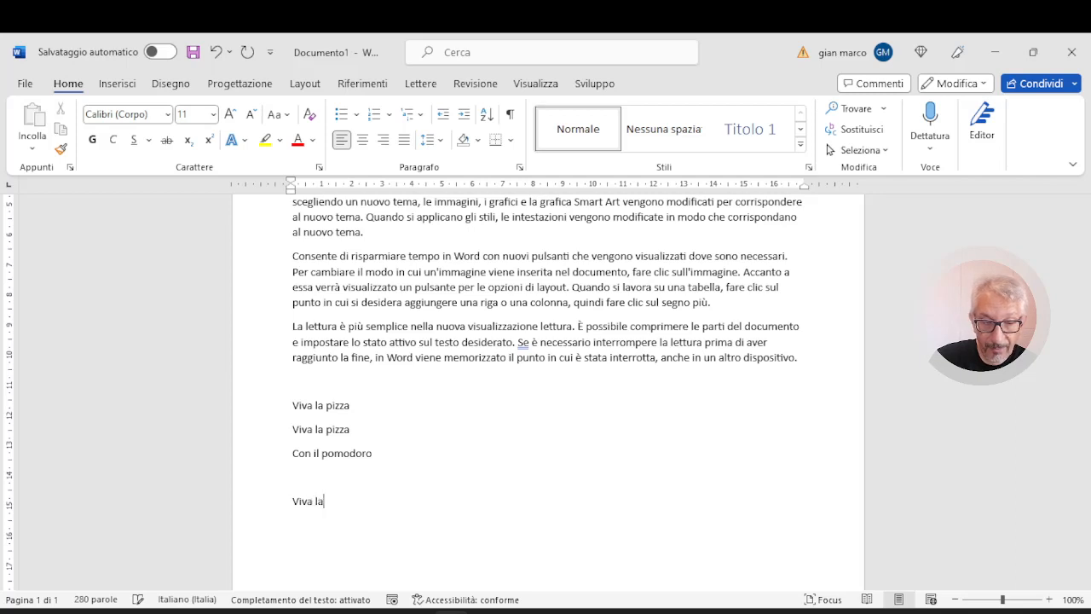
pyautogui.write(' pizza')
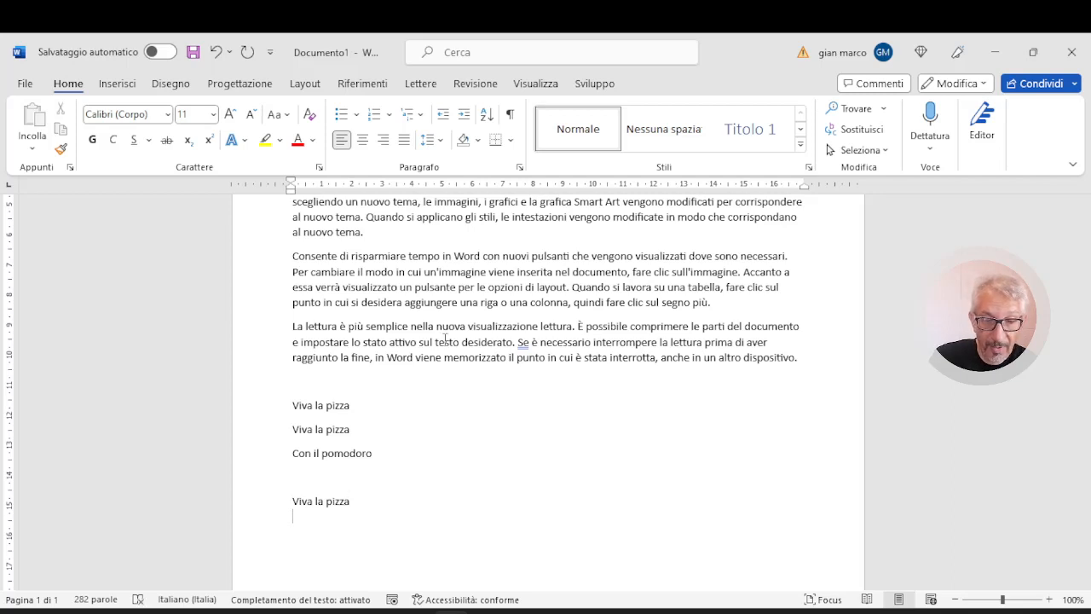
pyautogui.write('con il ')
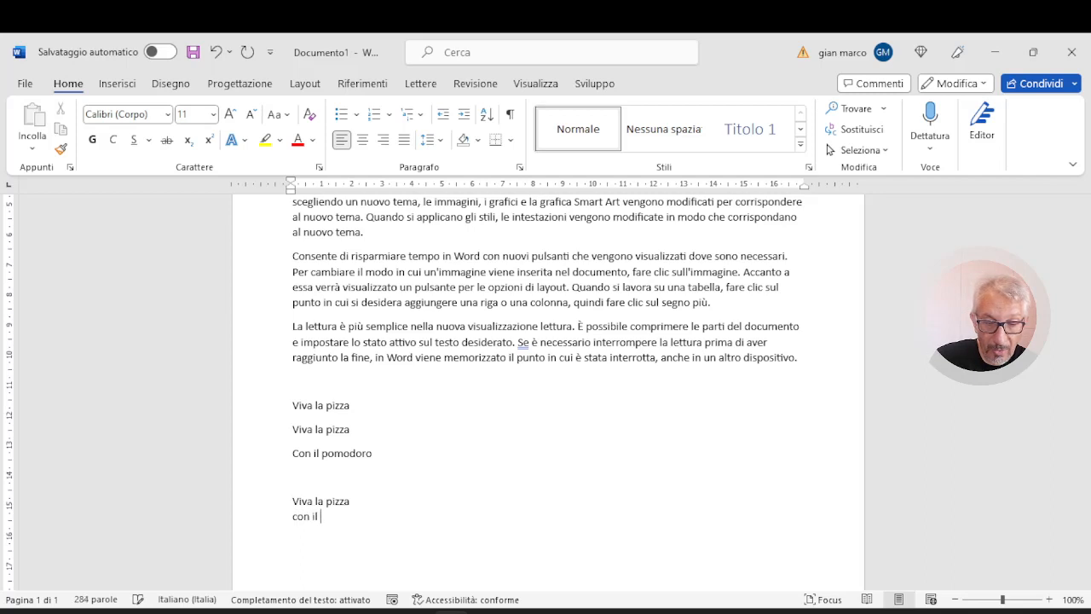
pyautogui.write('pomodoro')
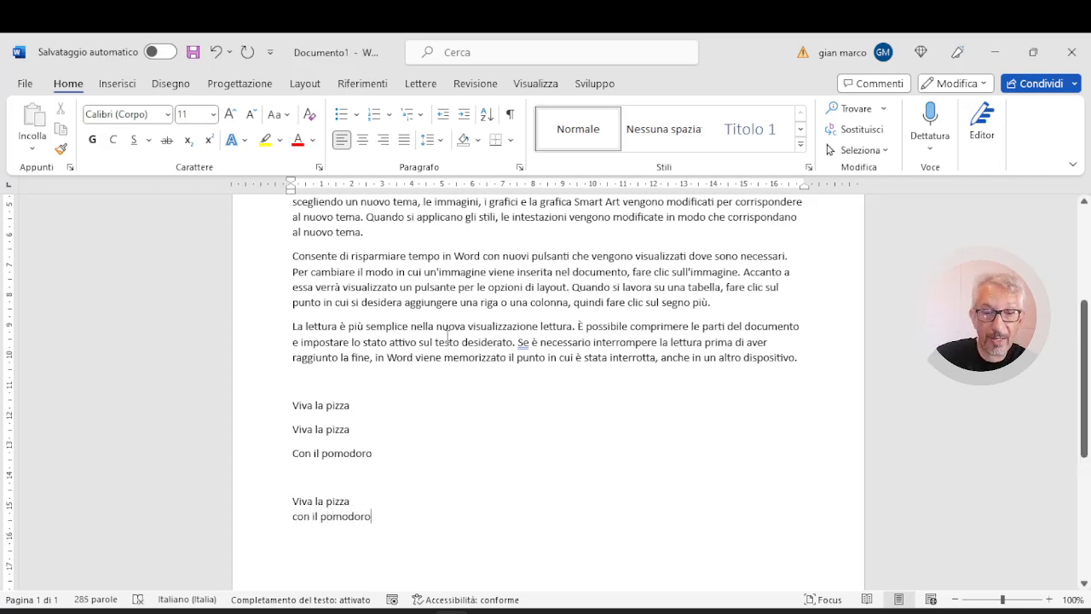
pyautogui.click(510, 115)
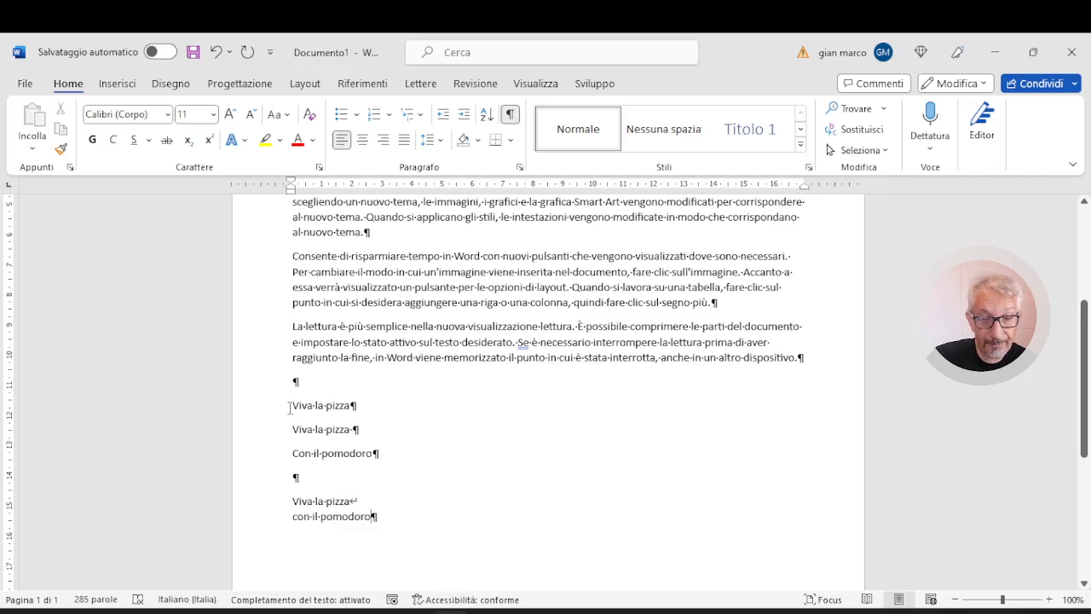
# Delete all the "Viva la pizza" and "con il pomodoro" sample lines at the document's end and hide the formatting marks
pyautogui.write('QQ')
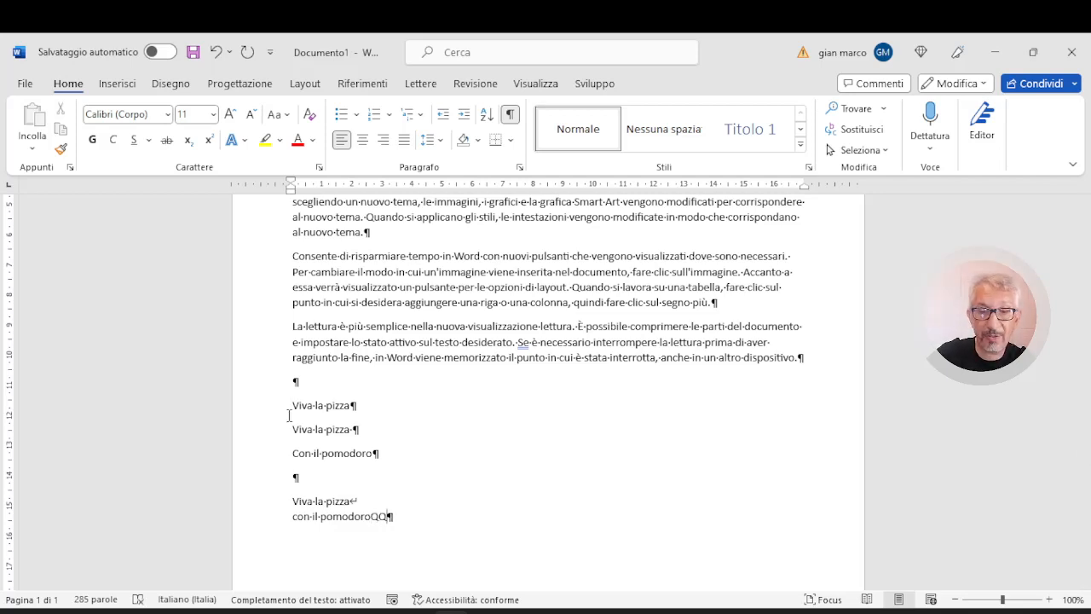
pyautogui.click(293, 405)
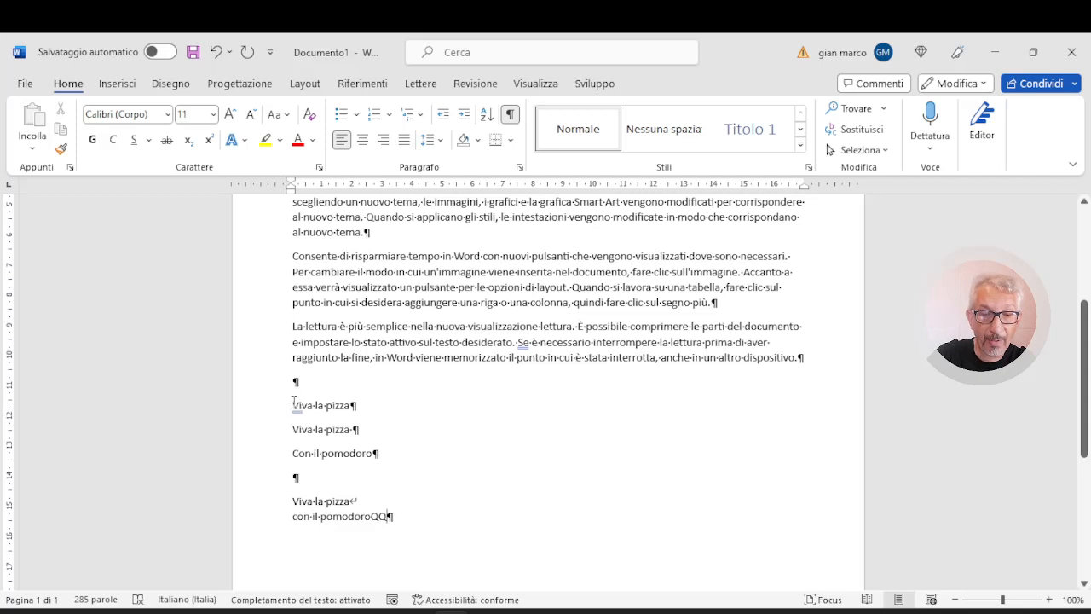
pyautogui.moveTo(302, 408); pyautogui.dragTo(421, 516)
pyautogui.press('Delete')
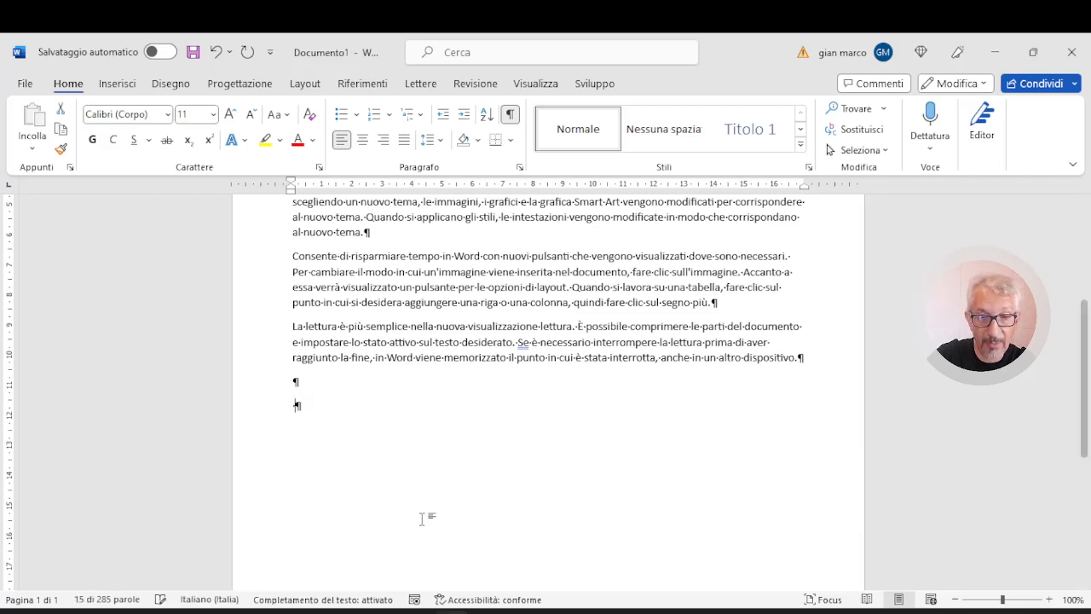
pyautogui.moveTo(295, 368); pyautogui.dragTo(315, 397)
pyautogui.click(317, 404)
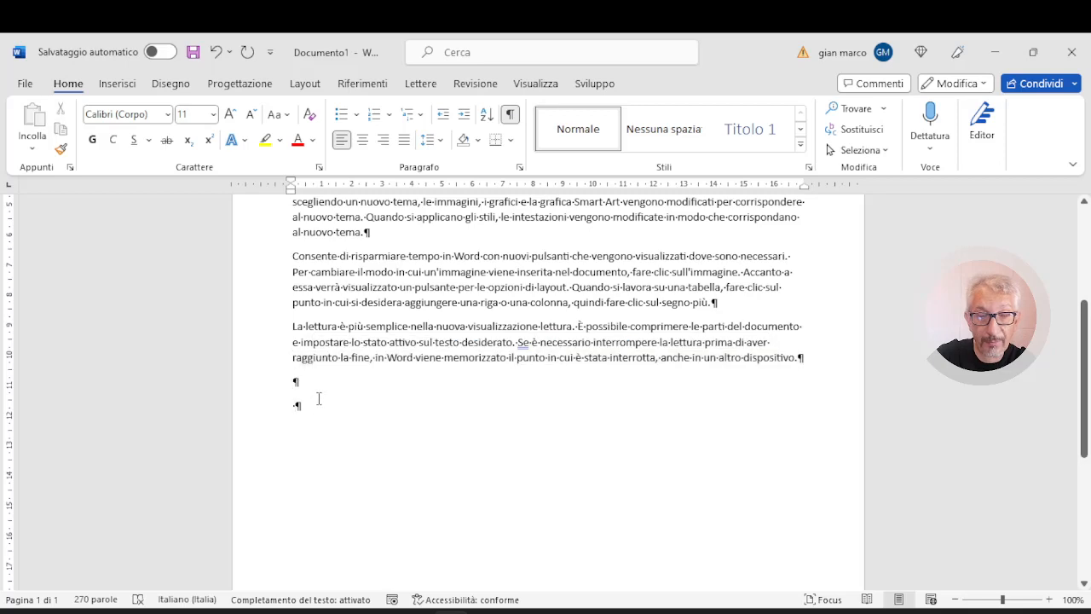
pyautogui.scroll(5, 319, 398)
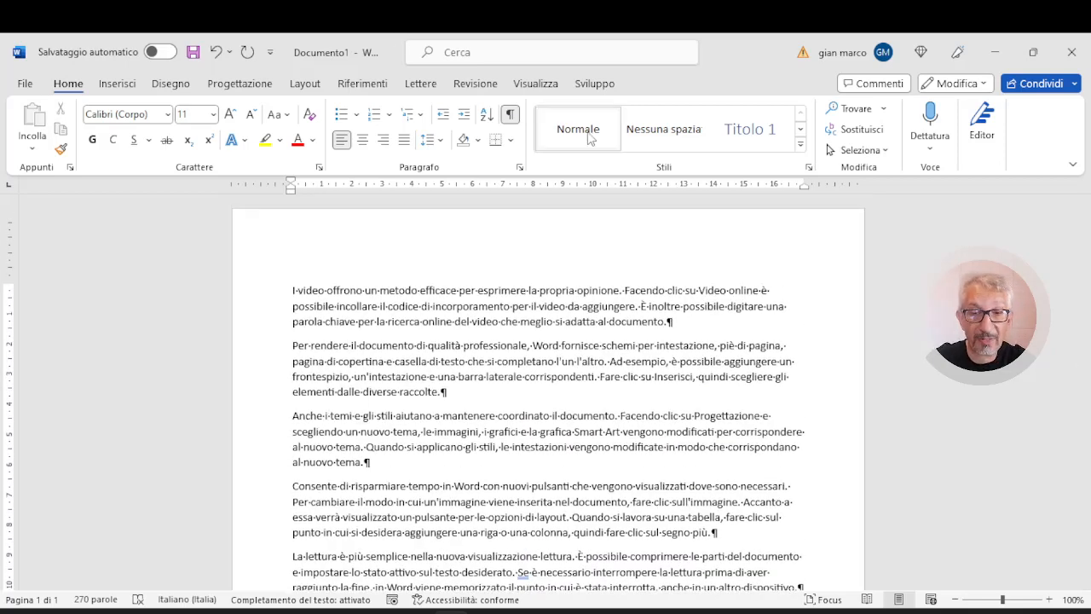
pyautogui.click(511, 114)
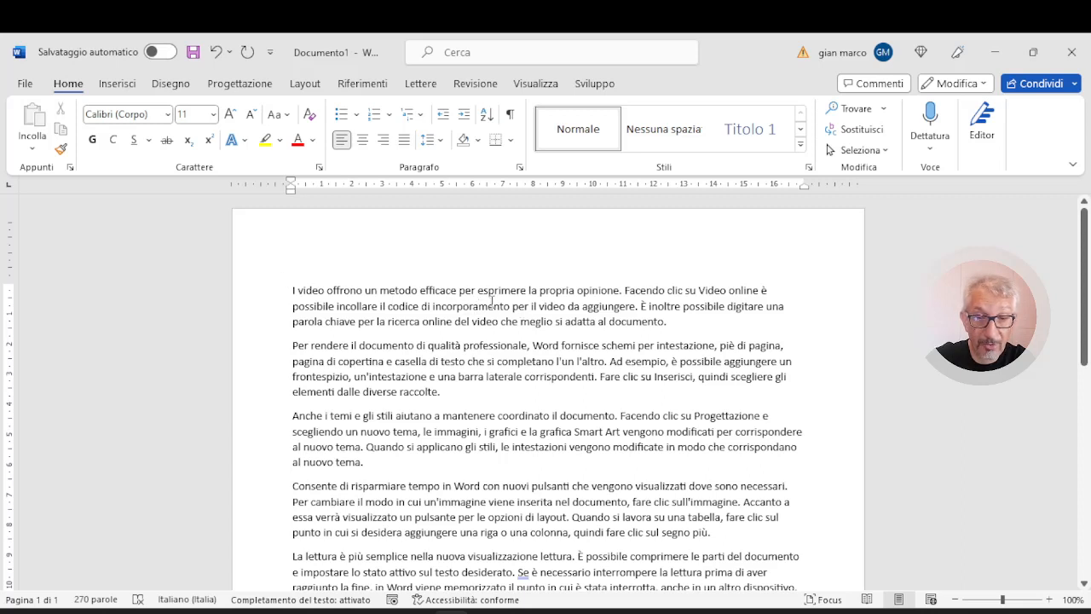
# Try centre alignment on the first paragraph and change it to right alignment
pyautogui.click(363, 142)
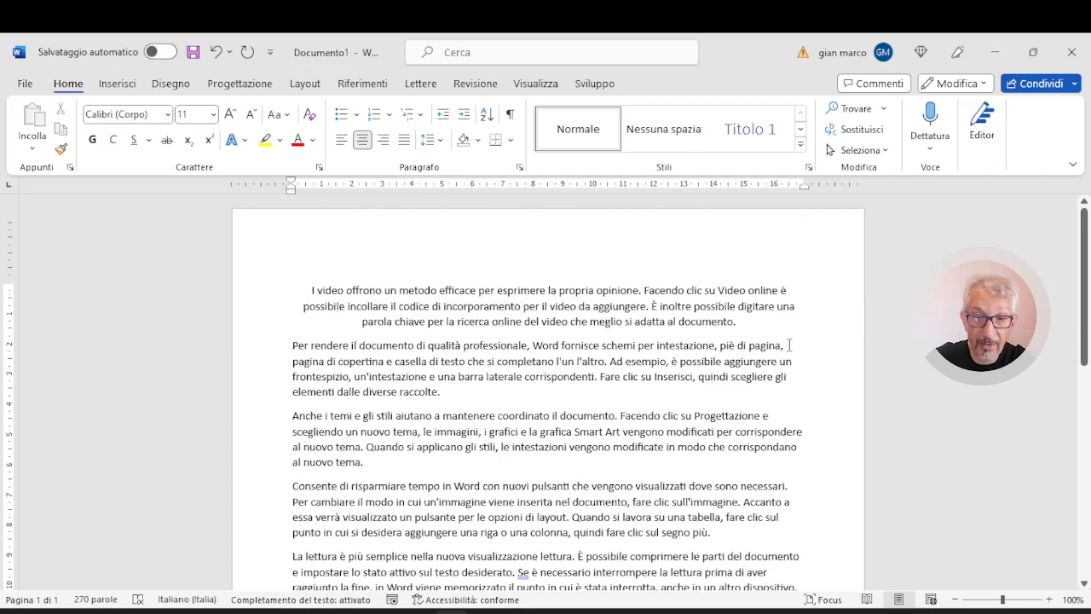
pyautogui.click(383, 141)
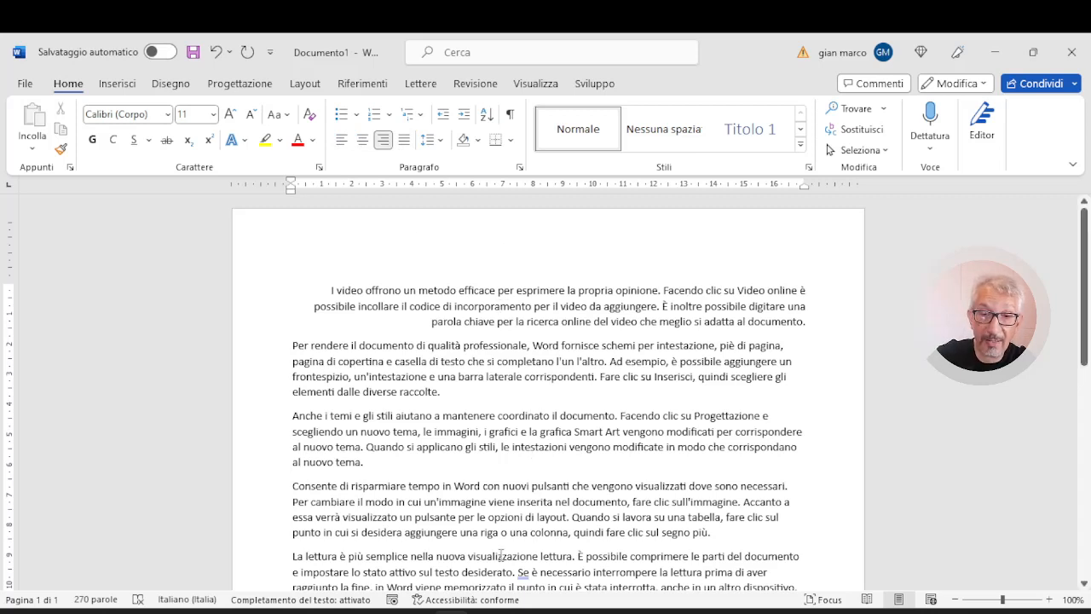
# Justify the first paragraph
pyautogui.click(404, 141)
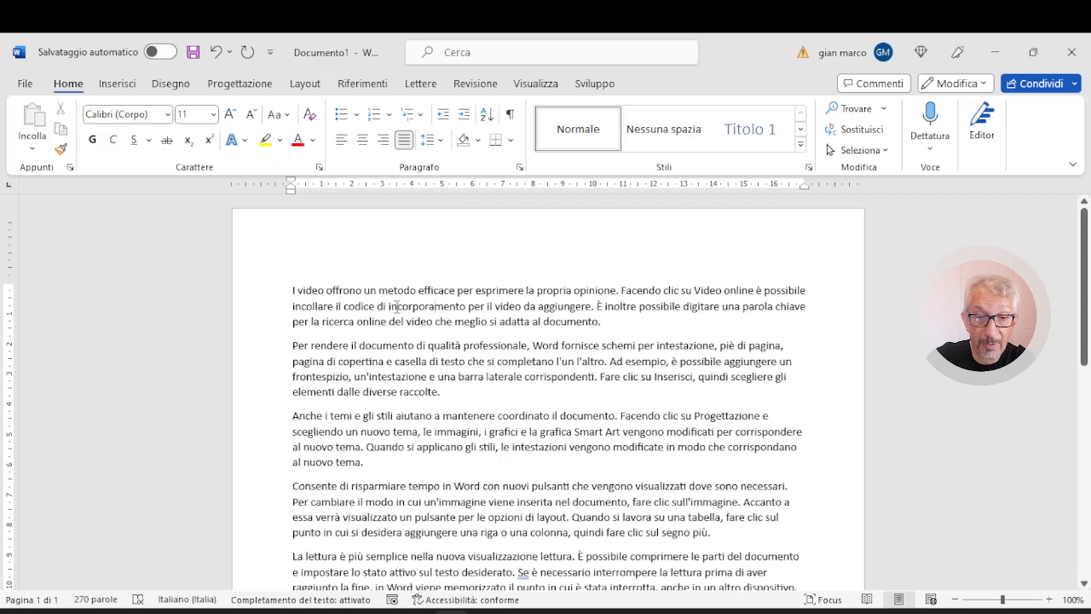
# Align the first paragraph to the left and give it a special first-line indent (Prima riga) of 1,25 cm
pyautogui.moveTo(292, 291); pyautogui.dragTo(601, 319)
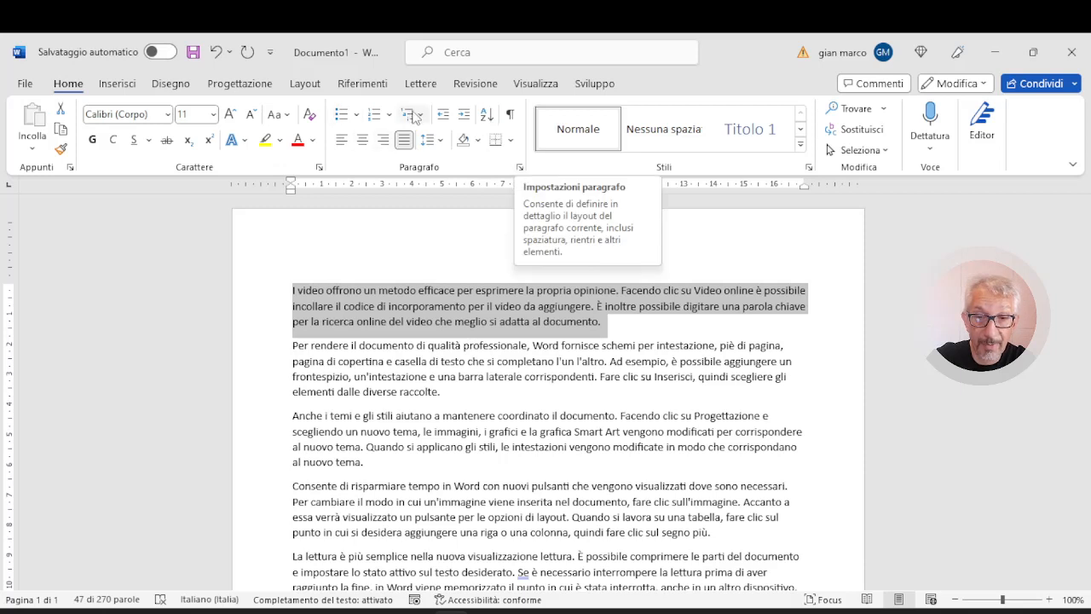
pyautogui.click(519, 168)
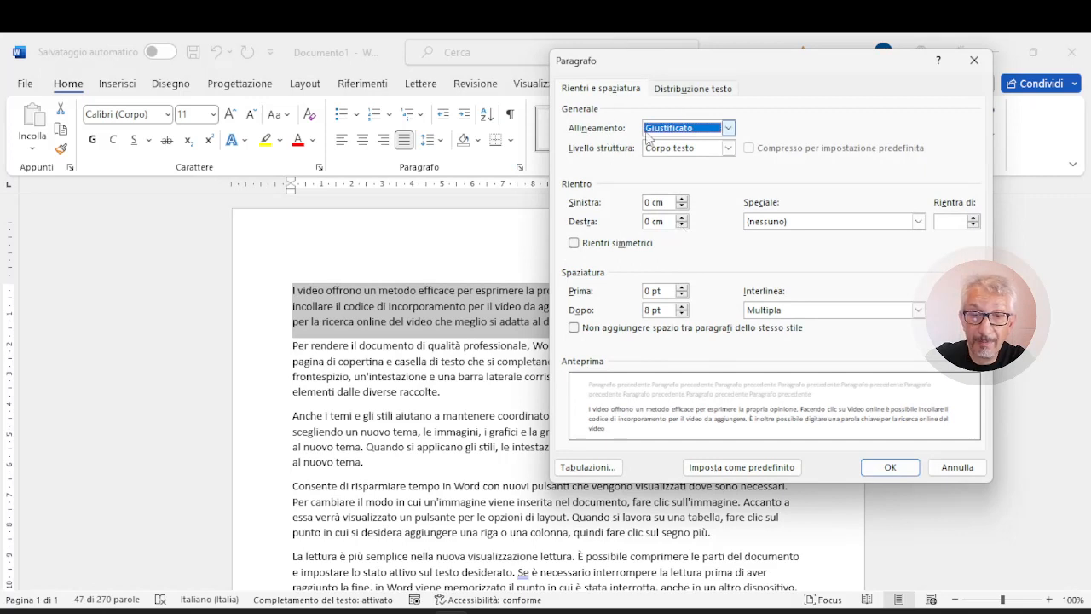
pyautogui.click(727, 128)
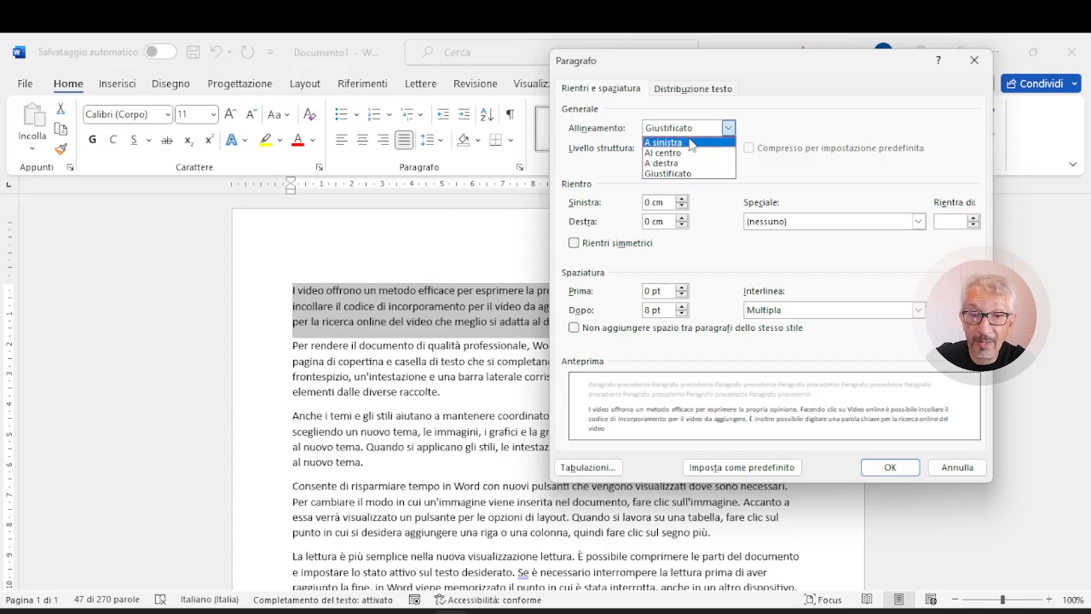
pyautogui.click(686, 143)
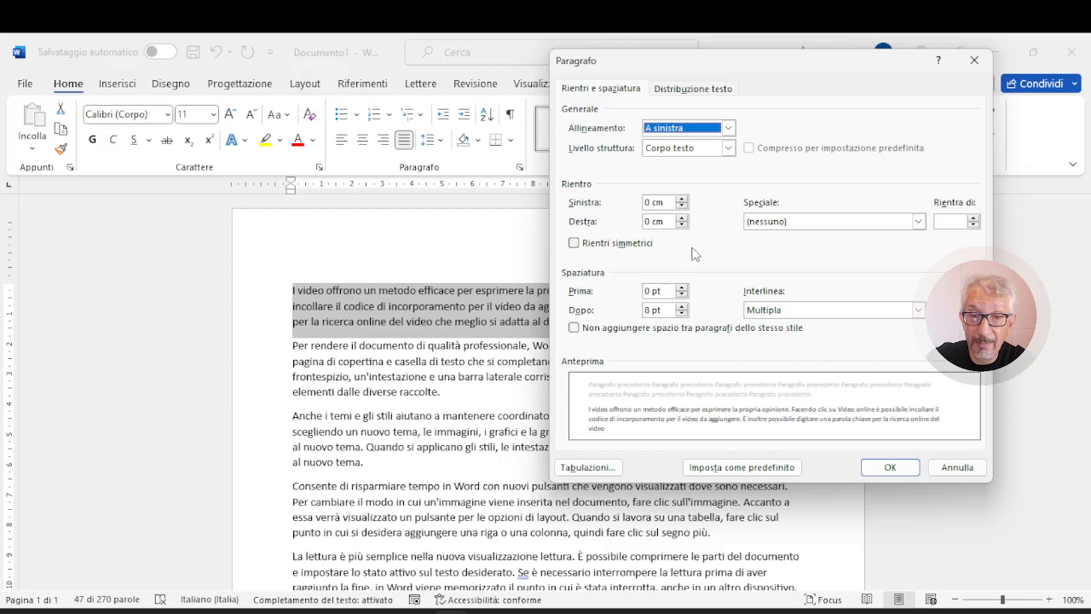
pyautogui.click(919, 221)
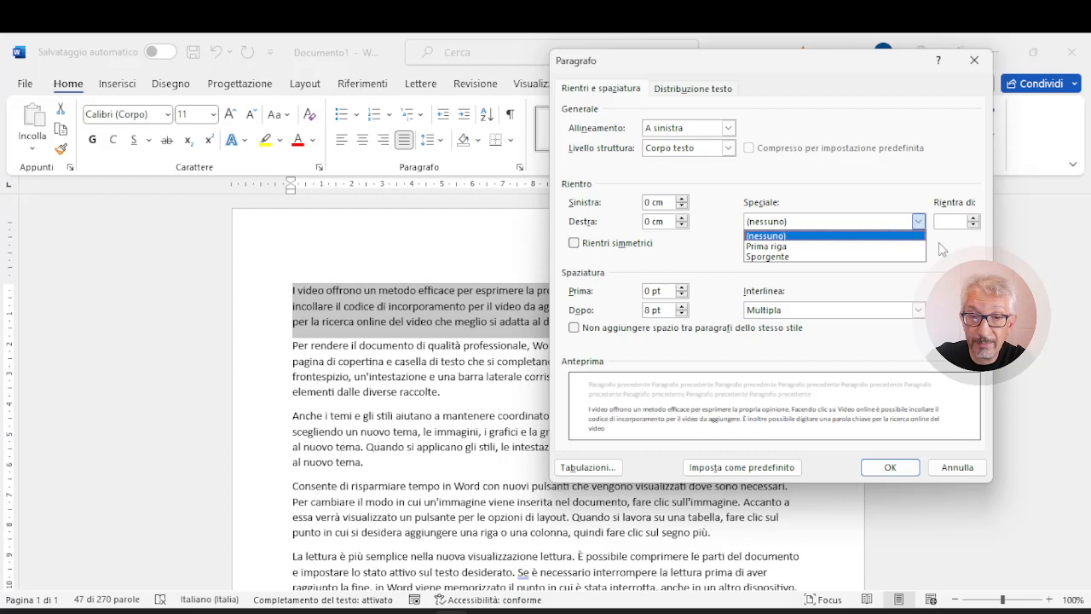
pyautogui.click(776, 246)
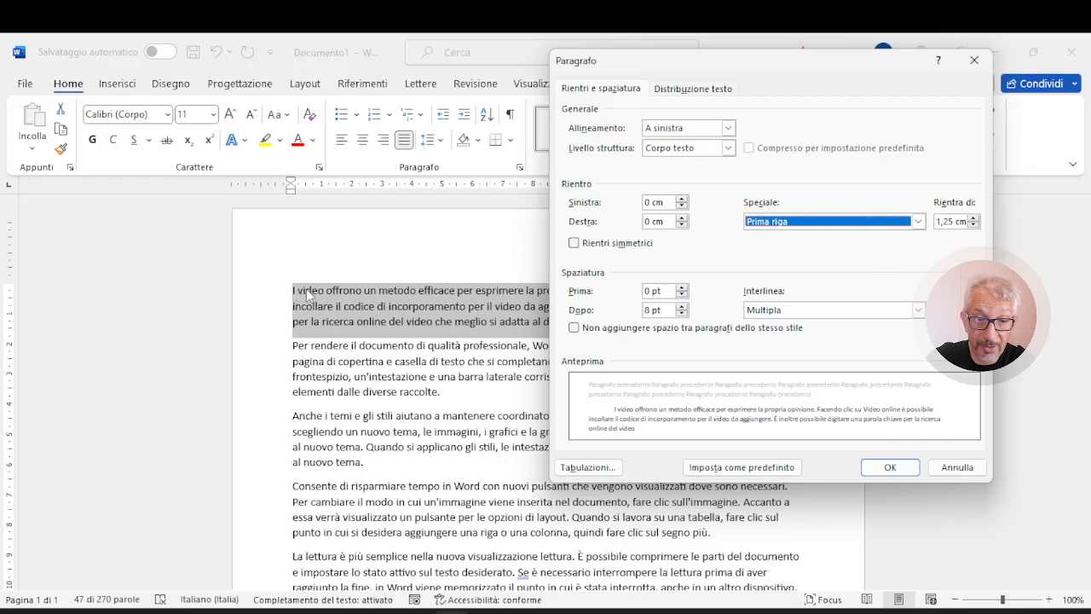
pyautogui.click(909, 469)
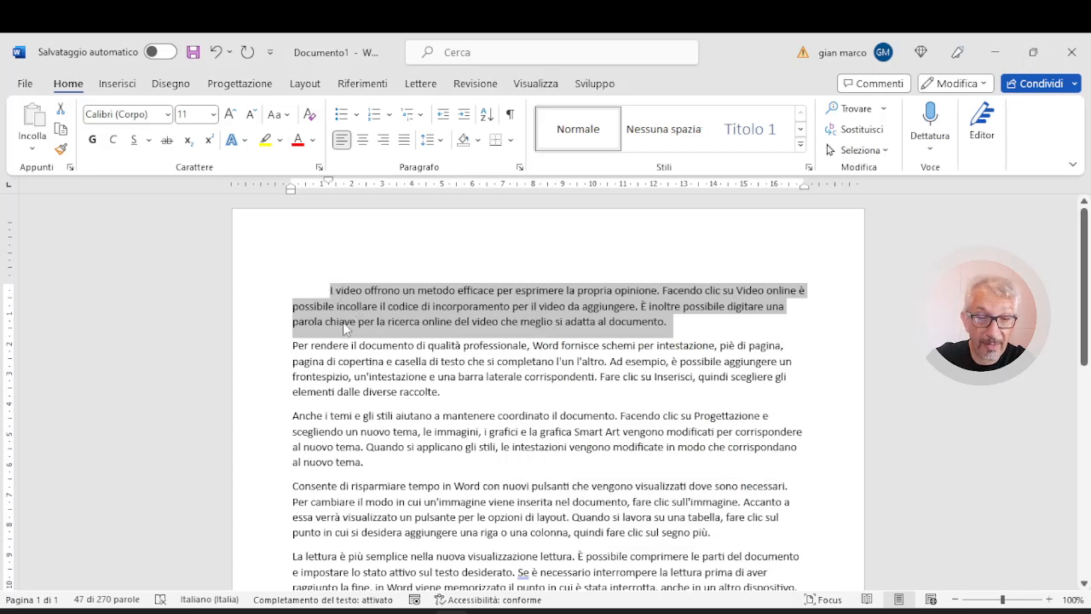
# Change the first paragraph's special indent to hanging (Sporgente) by 1,25 cm
pyautogui.click(520, 168)
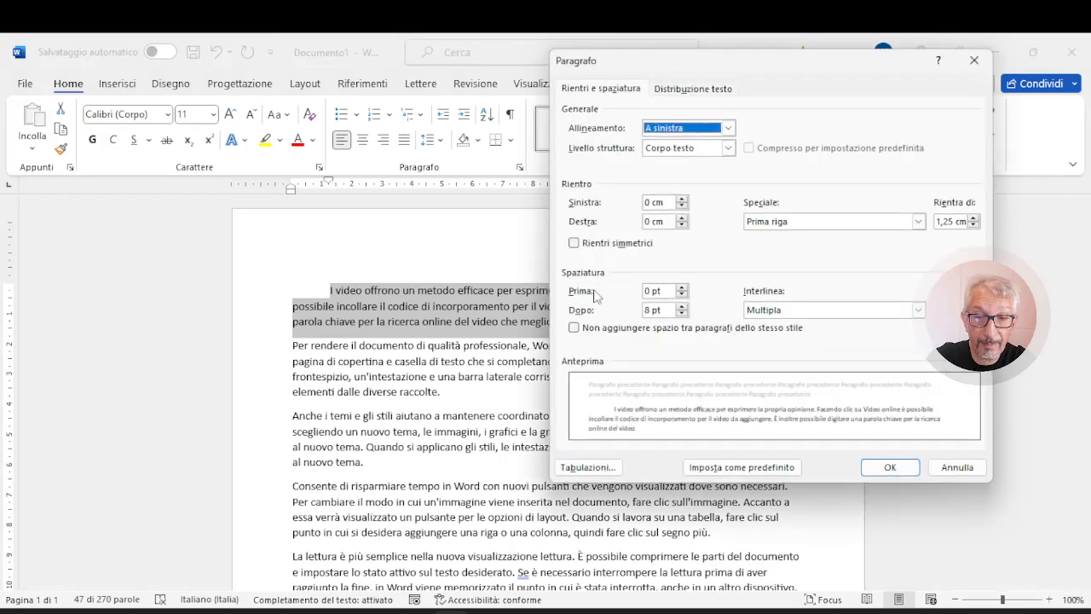
pyautogui.click(918, 223)
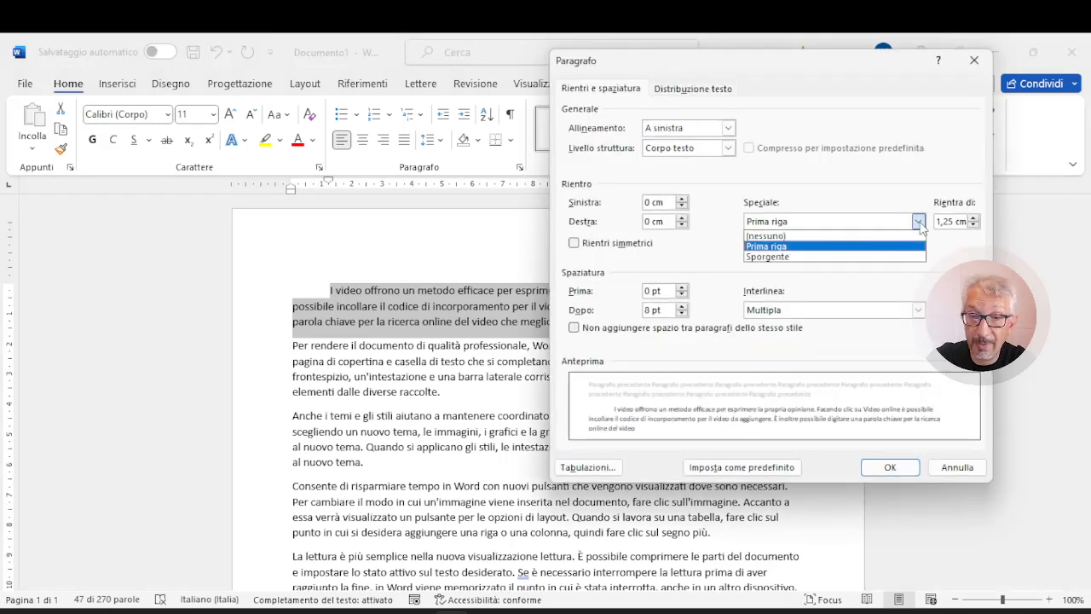
pyautogui.click(792, 257)
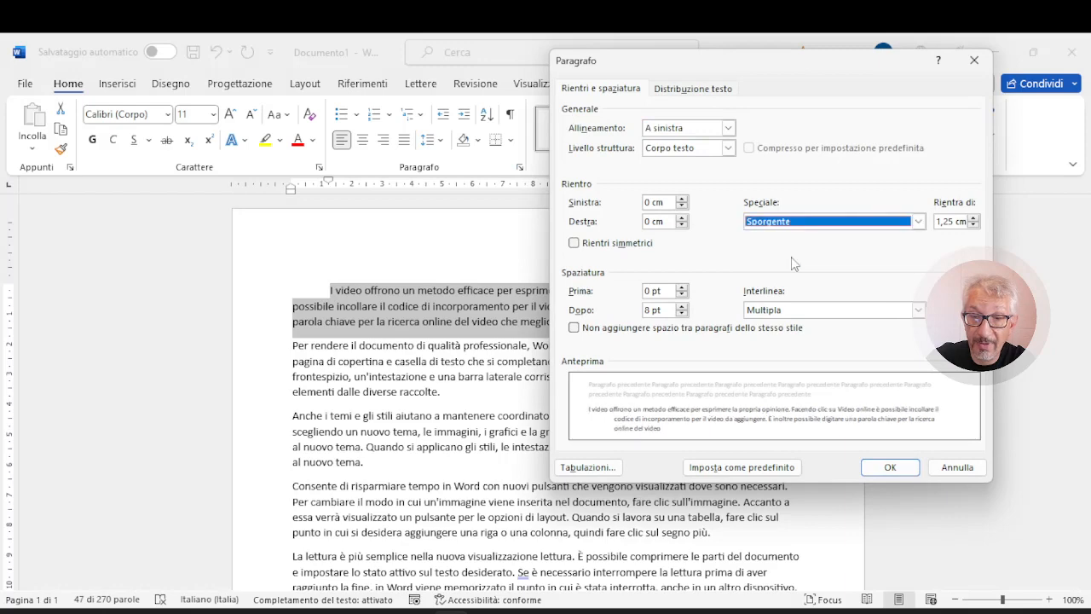
pyautogui.click(890, 467)
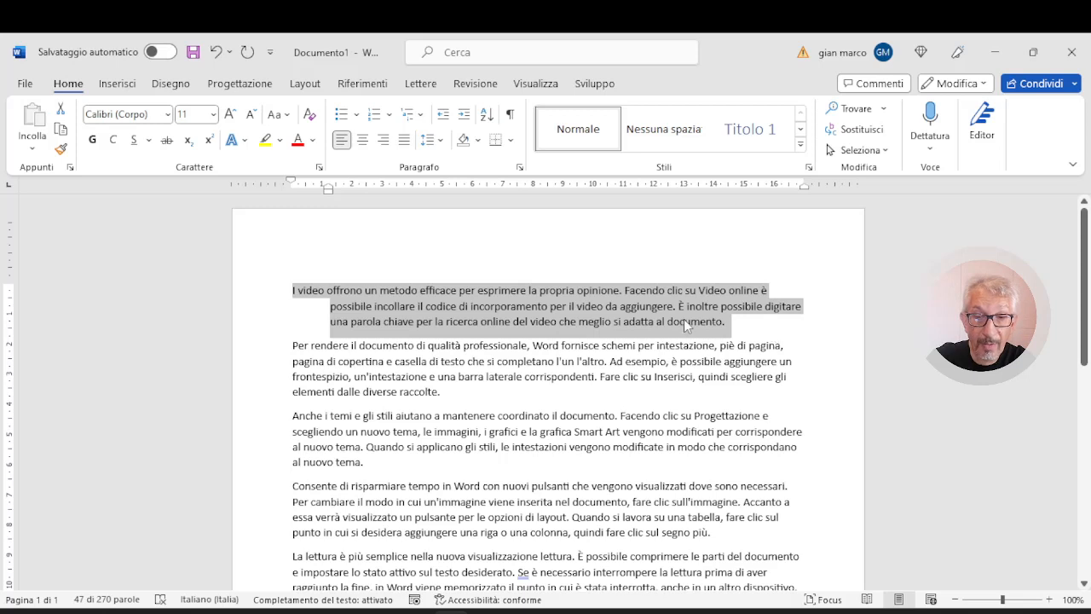
pyautogui.click(802, 321)
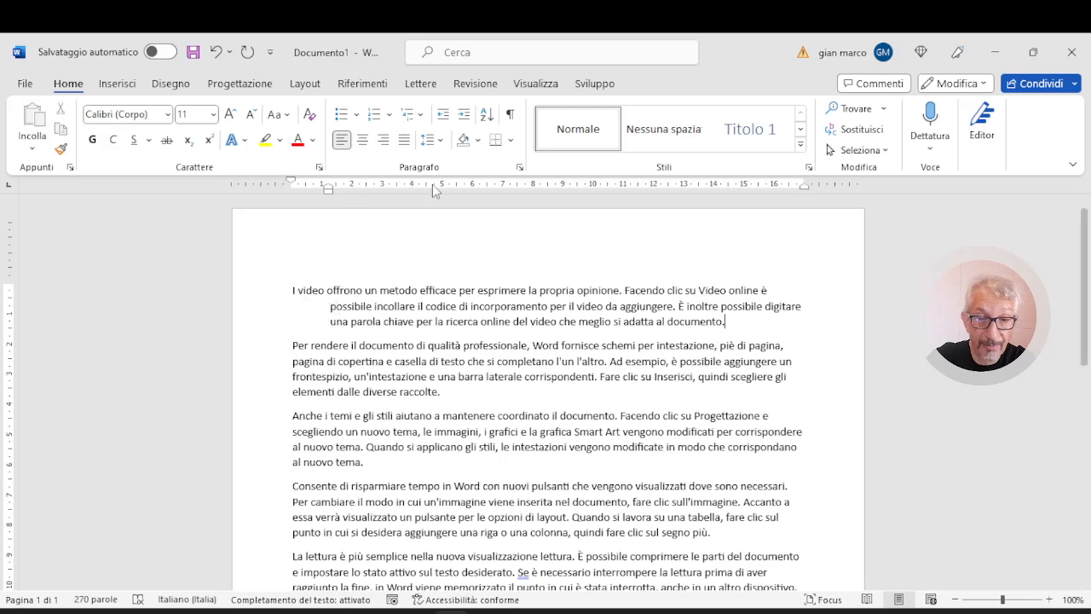
# Remove the first paragraph's special indent and set its left indent to 2 cm
pyautogui.moveTo(287, 288); pyautogui.dragTo(729, 324)
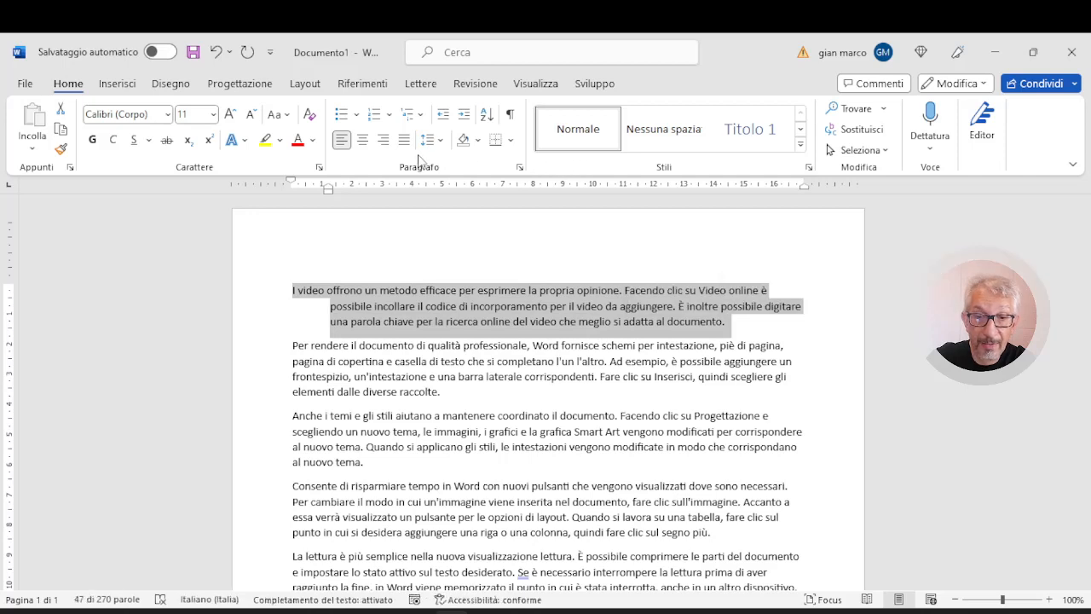
pyautogui.click(519, 167)
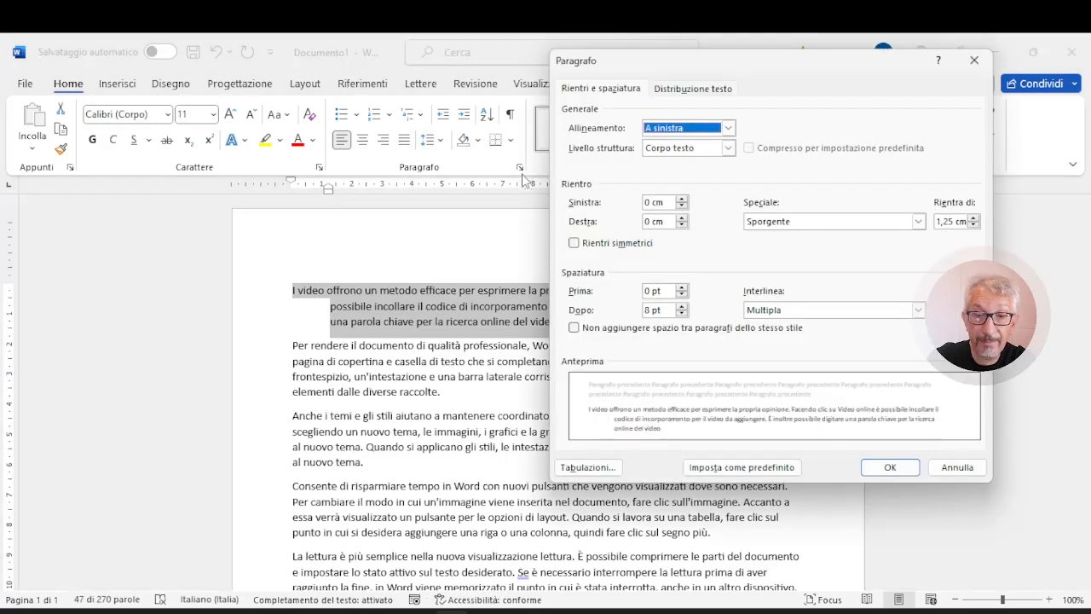
pyautogui.click(918, 221)
pyautogui.click(828, 237)
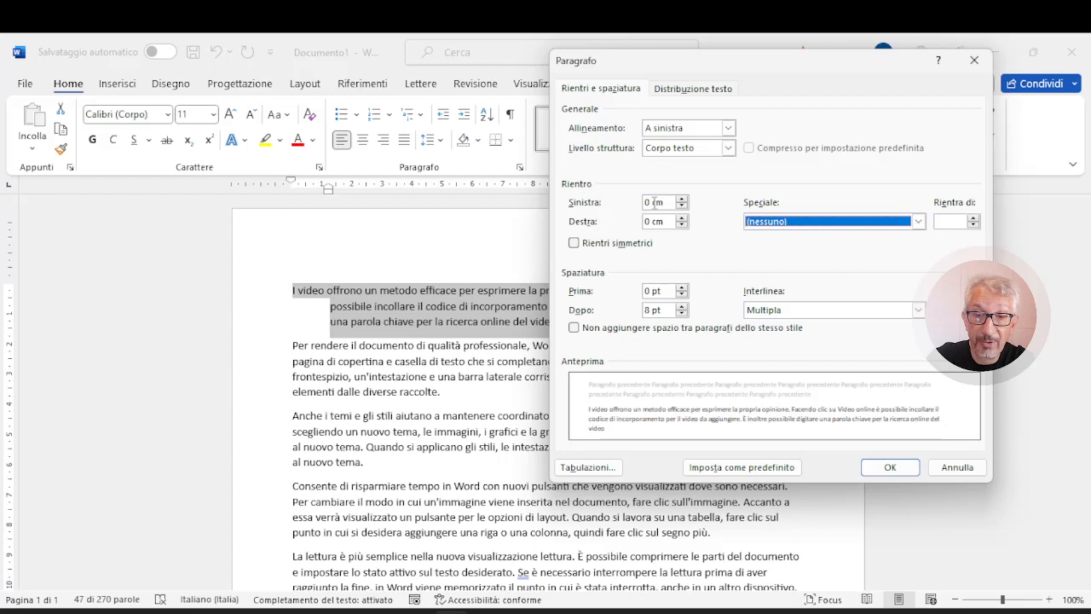
pyautogui.moveTo(654, 202); pyautogui.dragTo(625, 202)
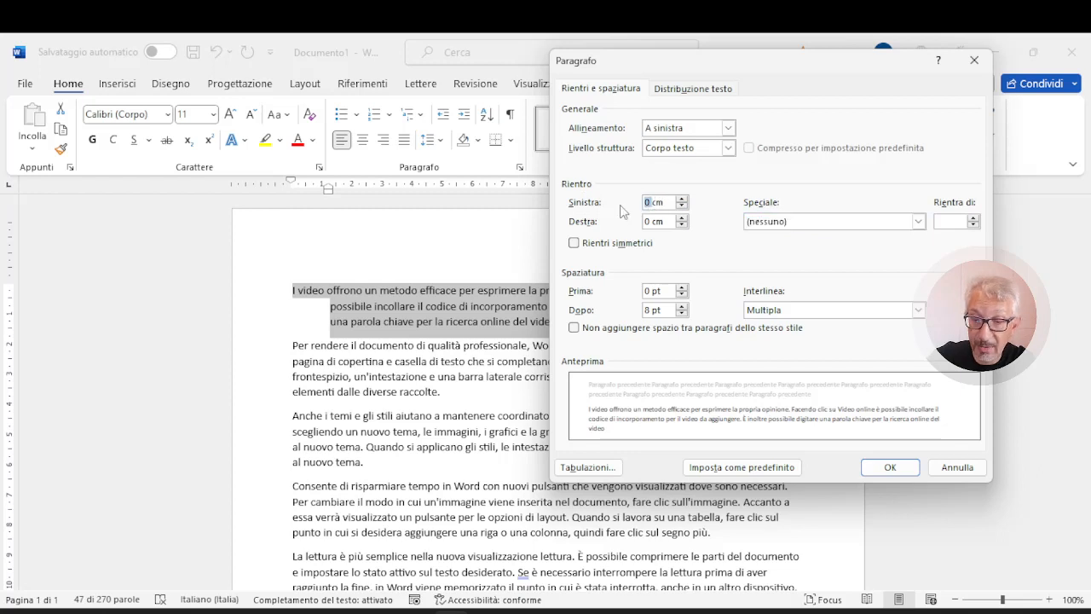
pyautogui.write('2')
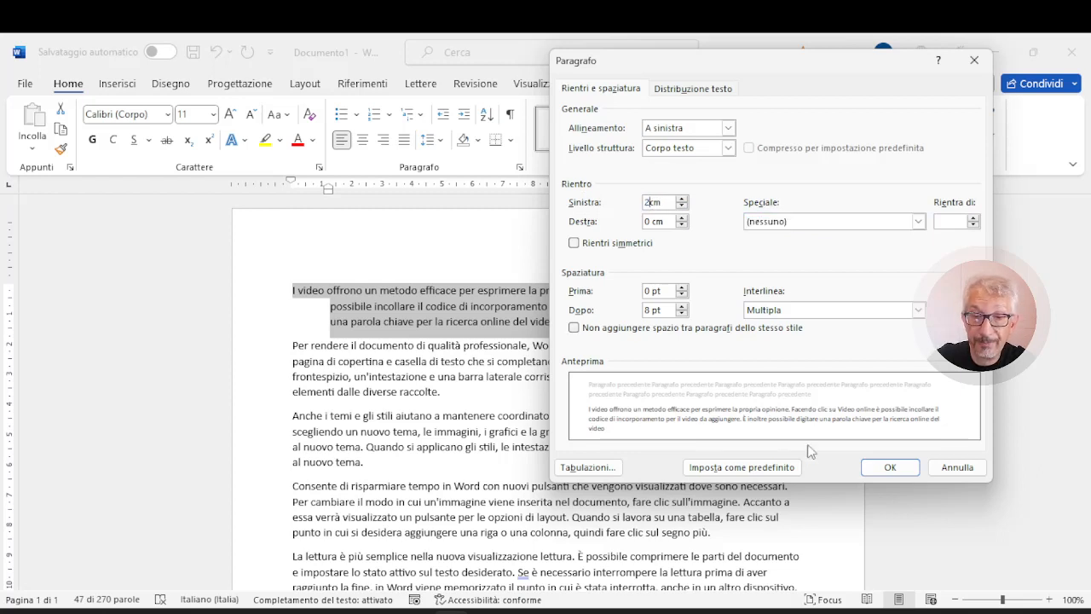
pyautogui.click(903, 468)
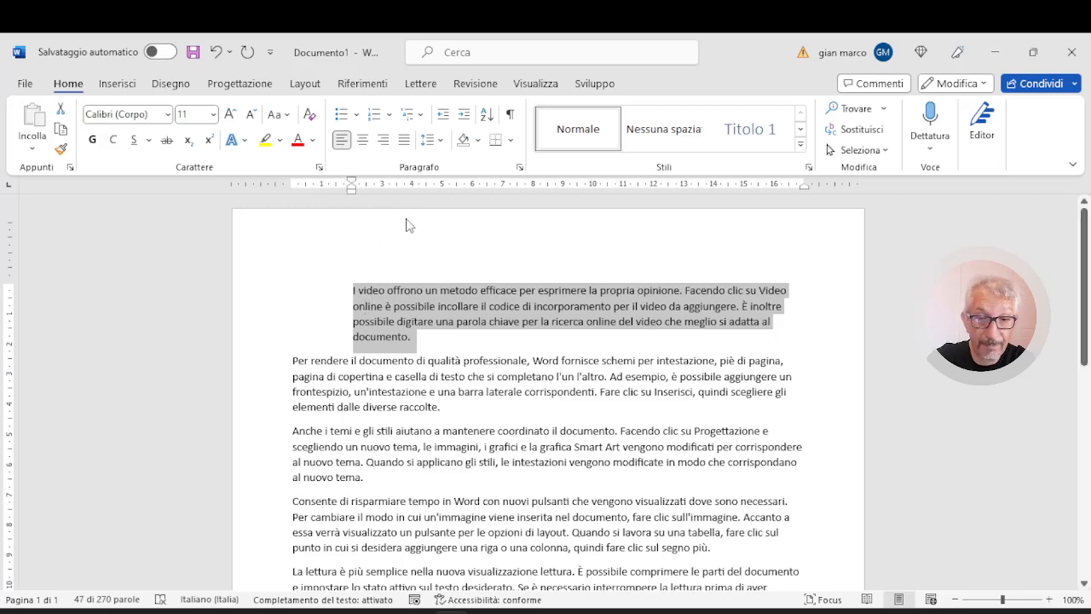
# Increase the first paragraph's left indent to 3 cm
pyautogui.click(519, 167)
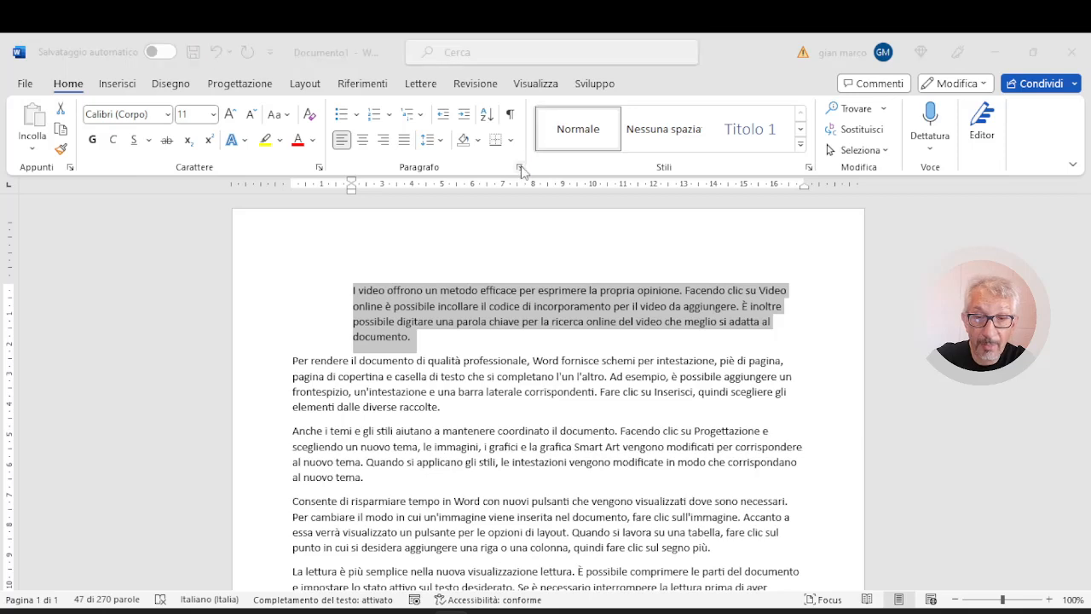
pyautogui.moveTo(657, 202); pyautogui.dragTo(635, 200)
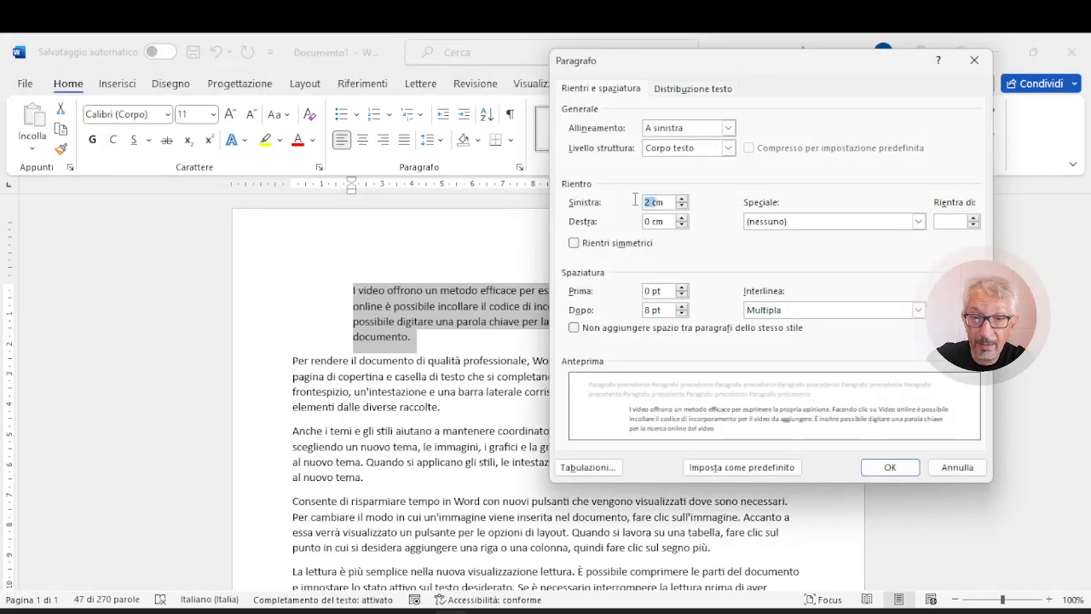
pyautogui.write('3m')
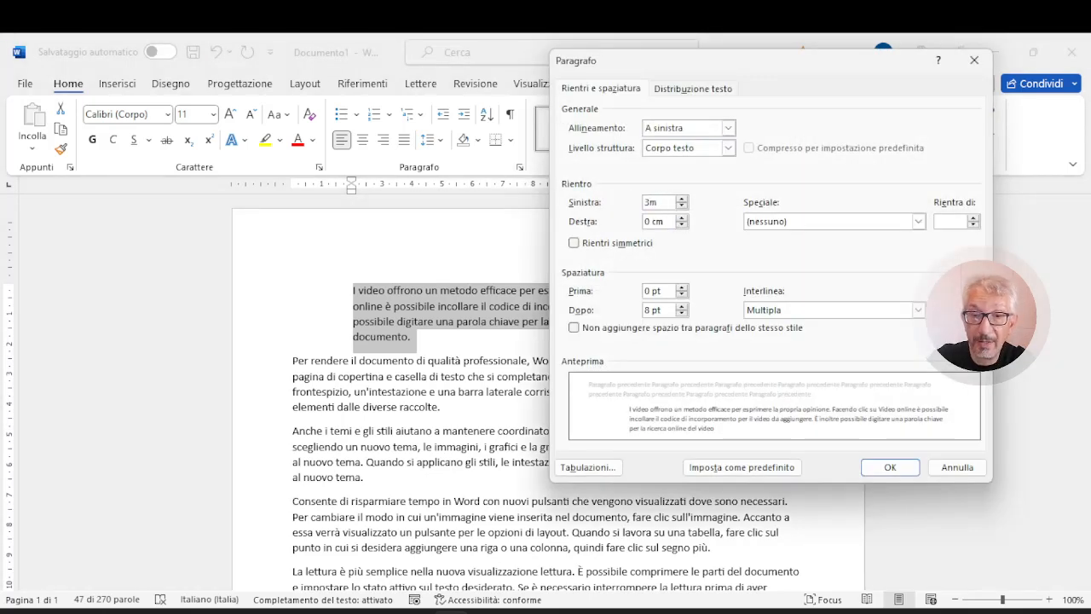
pyautogui.click(907, 467)
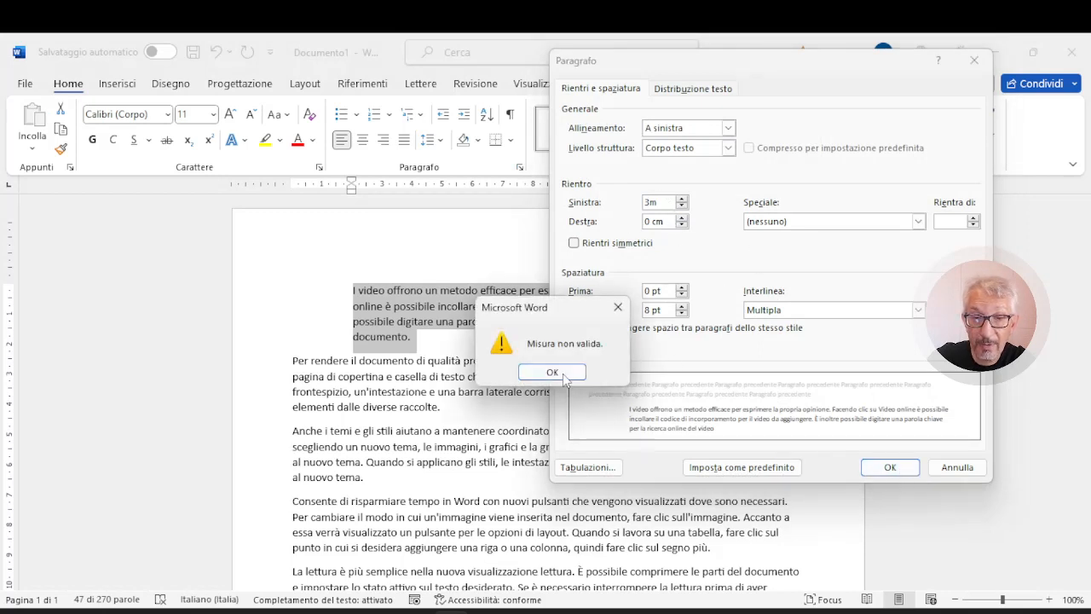
pyautogui.click(566, 375)
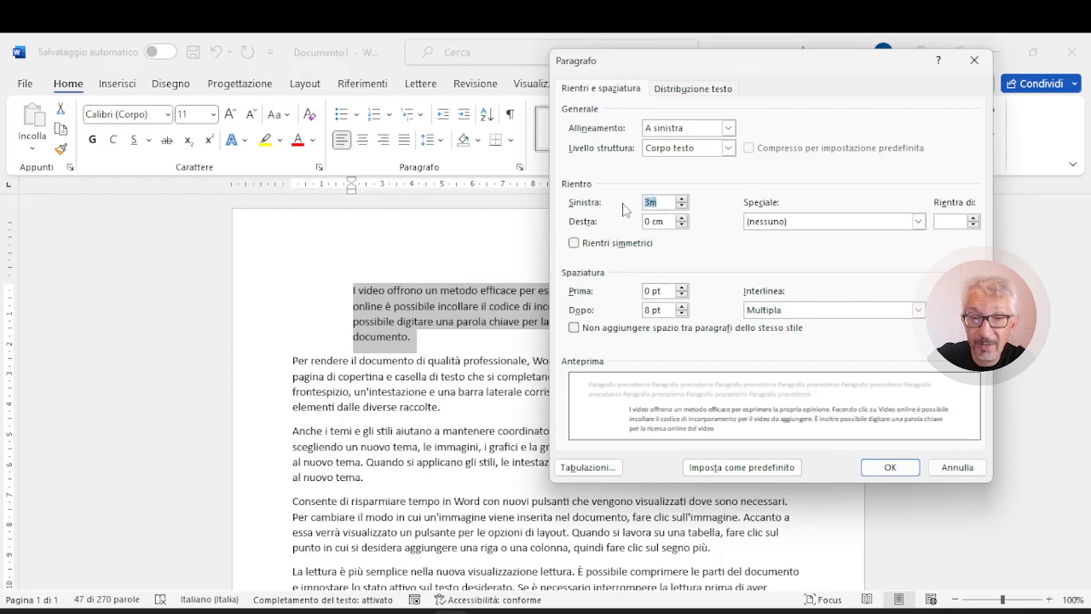
pyautogui.write('3')
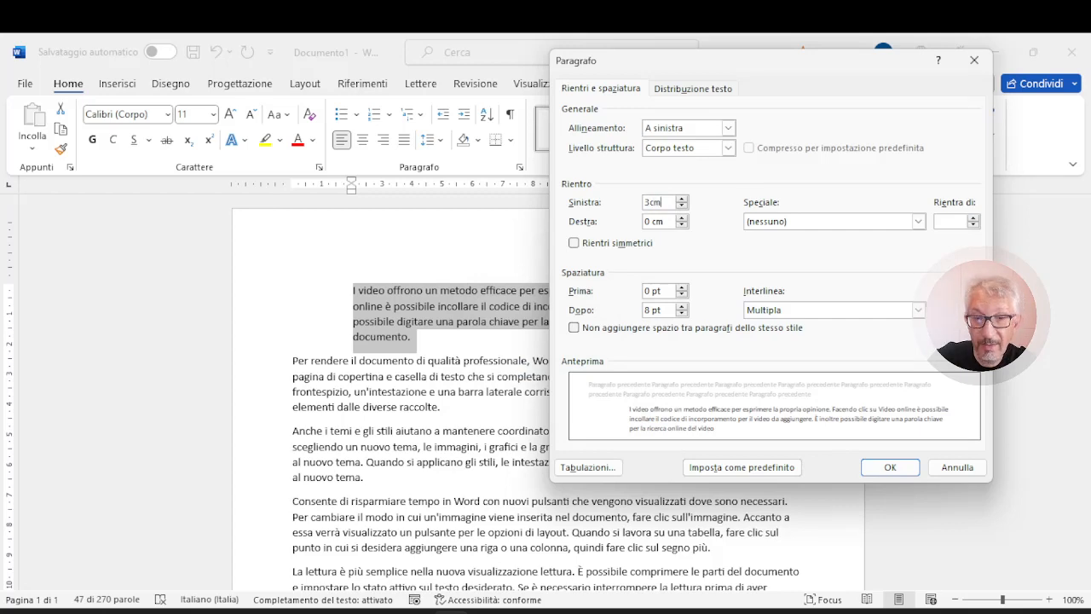
pyautogui.write('cm')
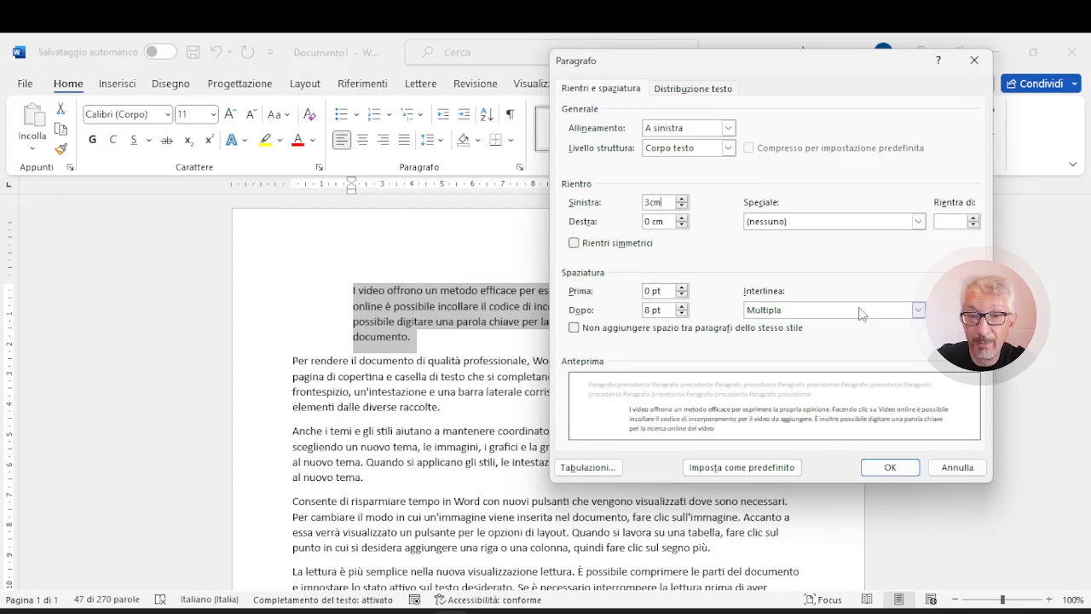
pyautogui.click(899, 470)
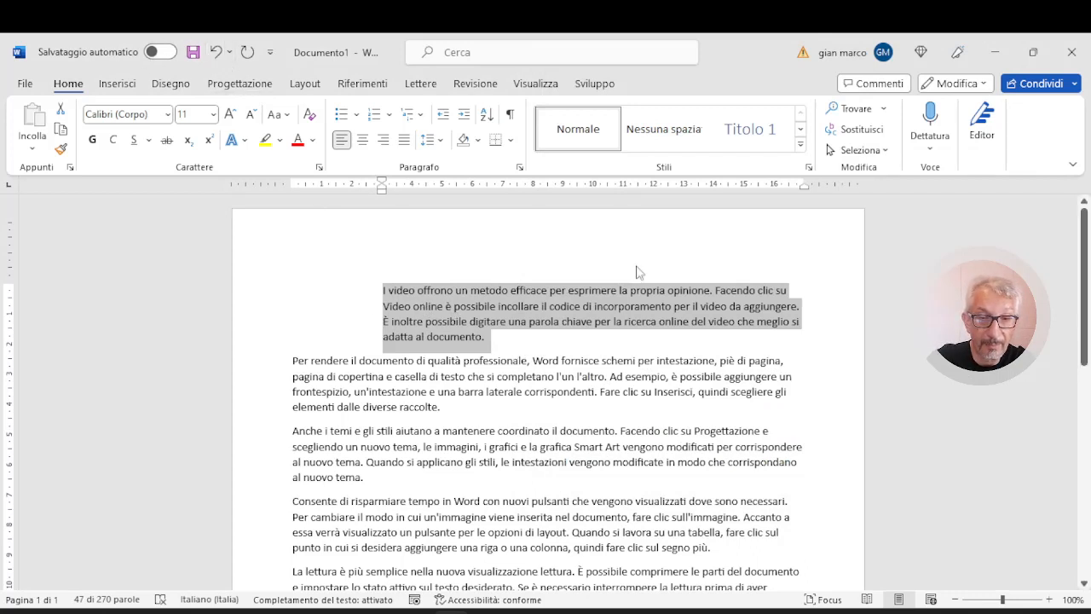
# Undo all the indent changes on the first paragraph, back to its justified, unindented layout
pyautogui.click(217, 52)
pyautogui.click(218, 52)
pyautogui.click(217, 52)
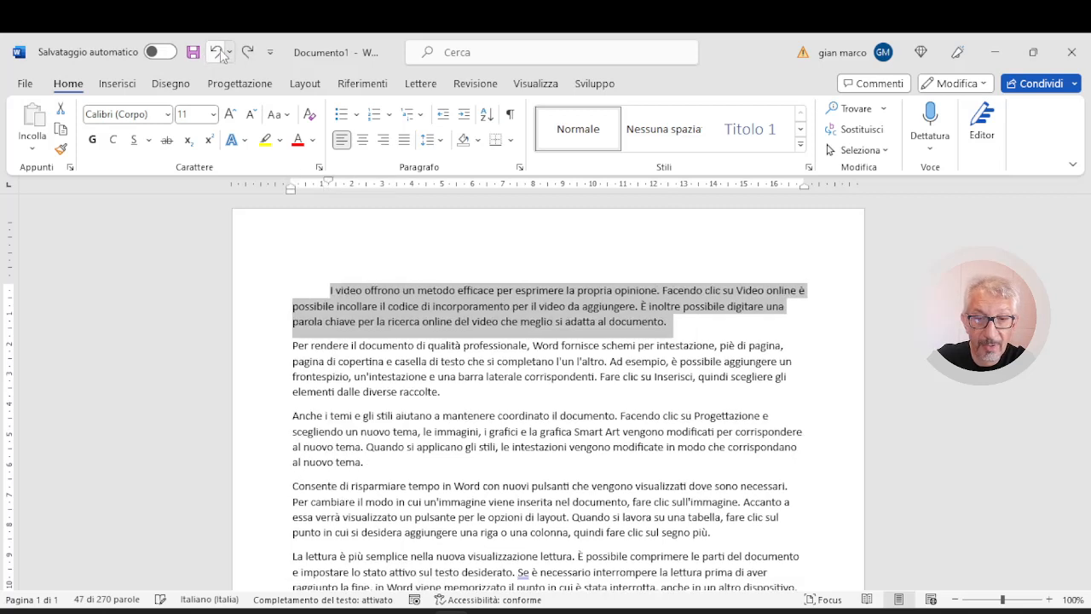
pyautogui.click(219, 53)
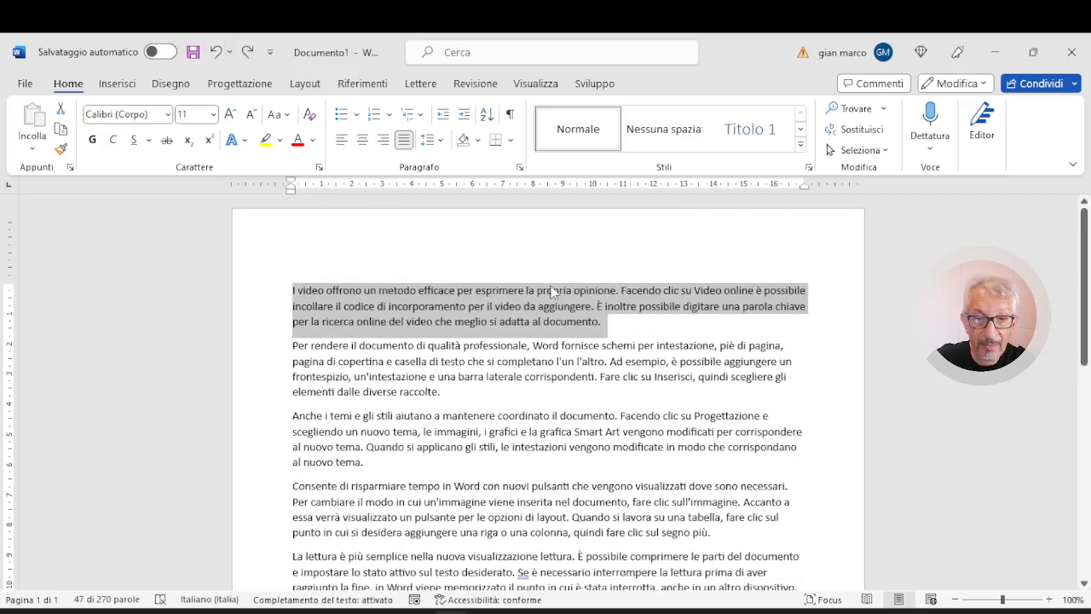
# Try a spacing of 30 pt after the first paragraph and undo it
pyautogui.click(519, 167)
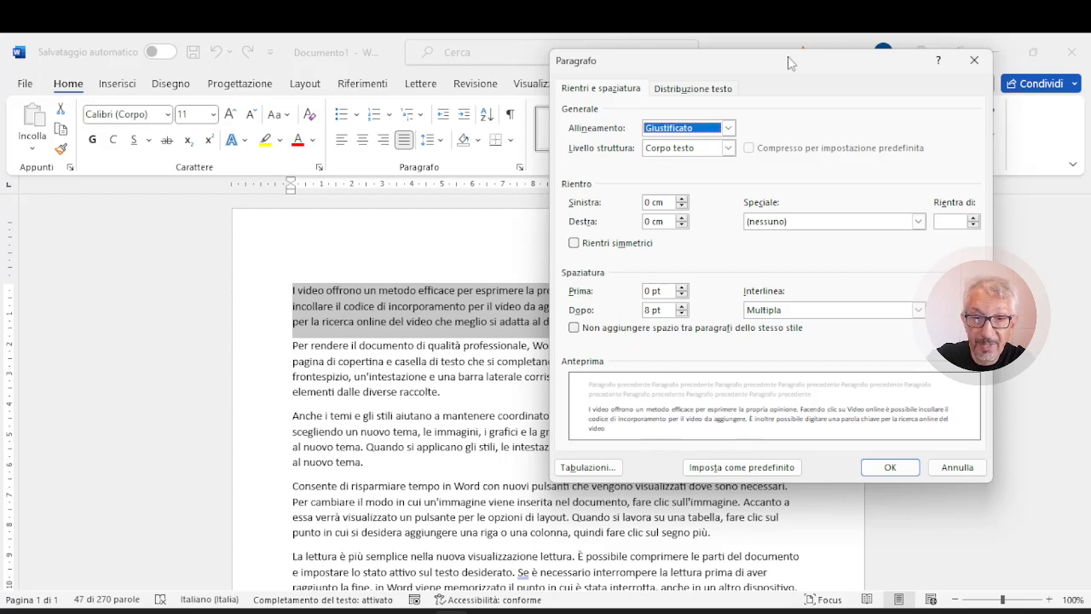
pyautogui.moveTo(788, 56); pyautogui.dragTo(822, 61)
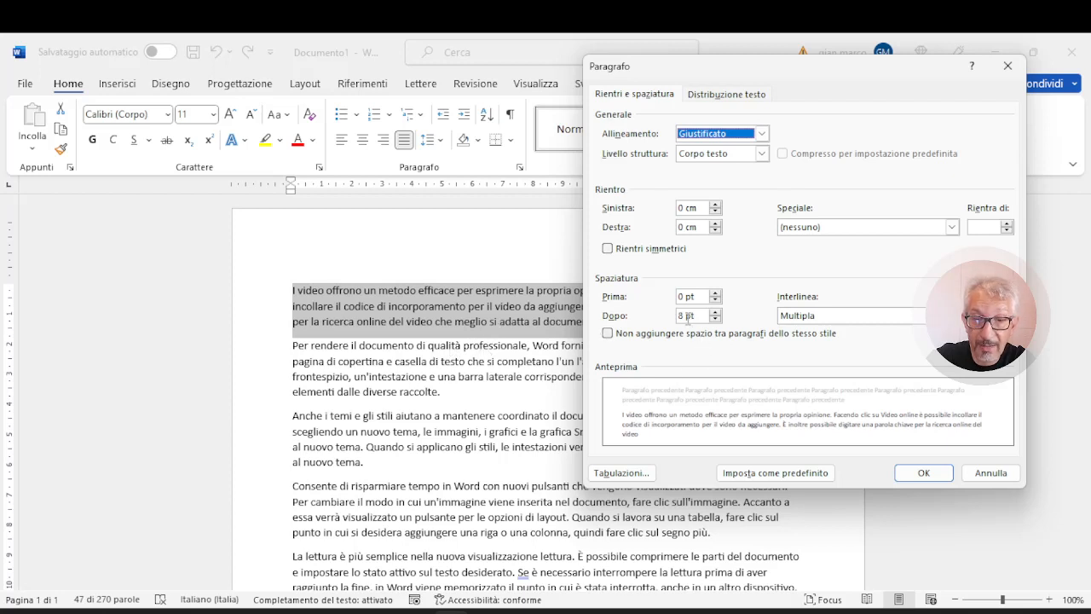
pyautogui.moveTo(688, 317); pyautogui.dragTo(662, 316)
pyautogui.write('30')
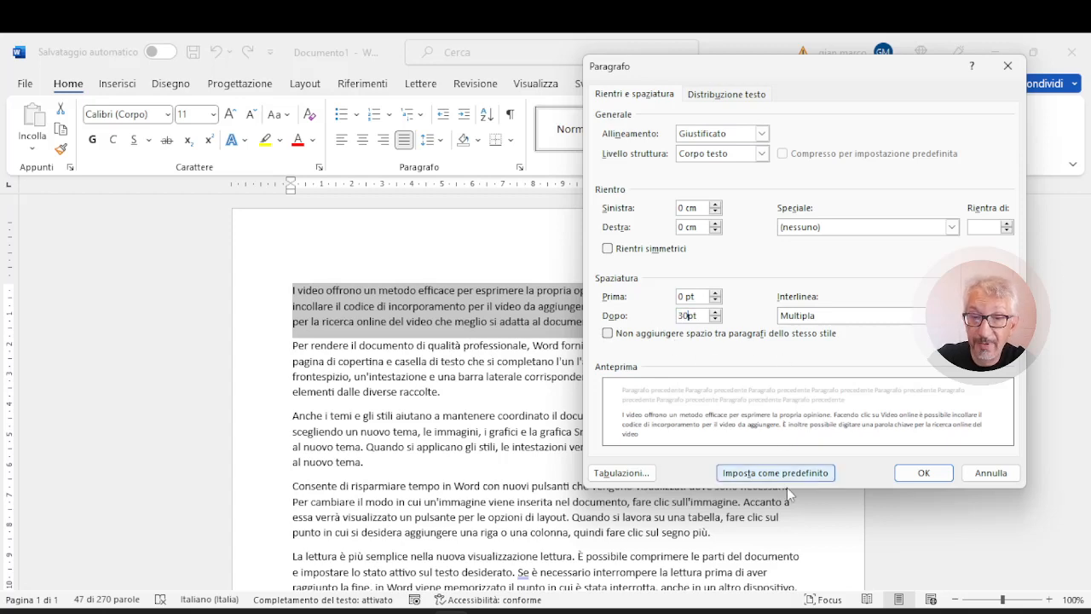
pyautogui.click(930, 476)
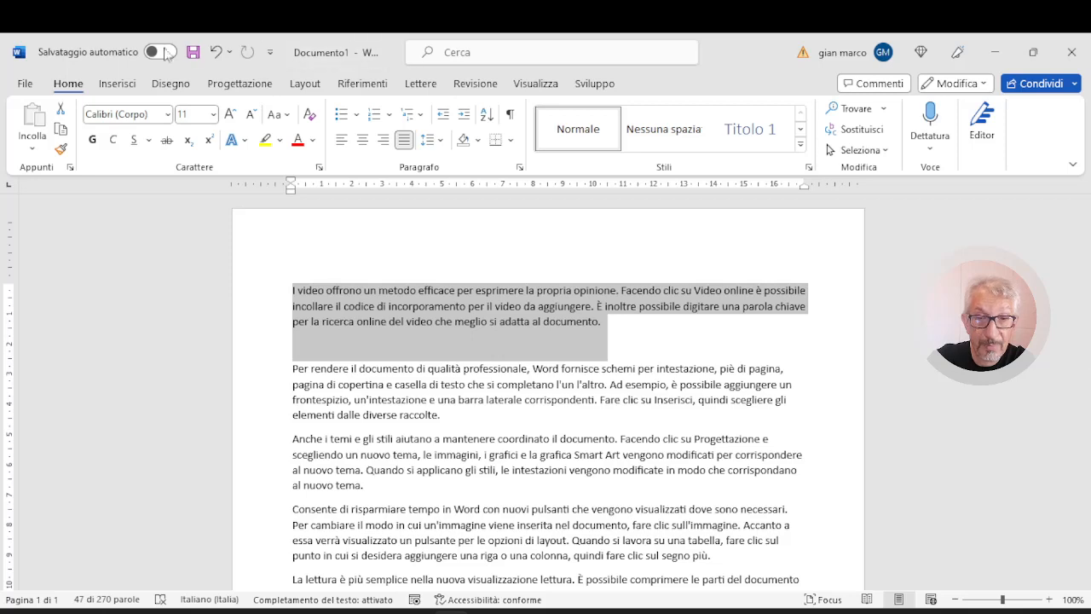
pyautogui.click(217, 52)
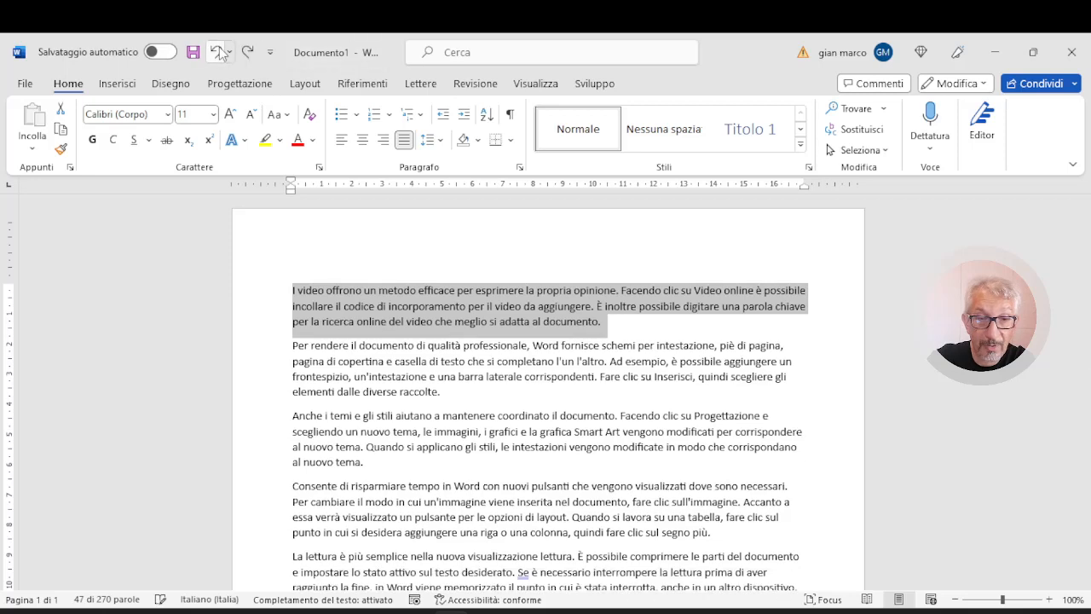
# Try double line spacing (Doppia) on the first paragraph and undo it
pyautogui.click(519, 167)
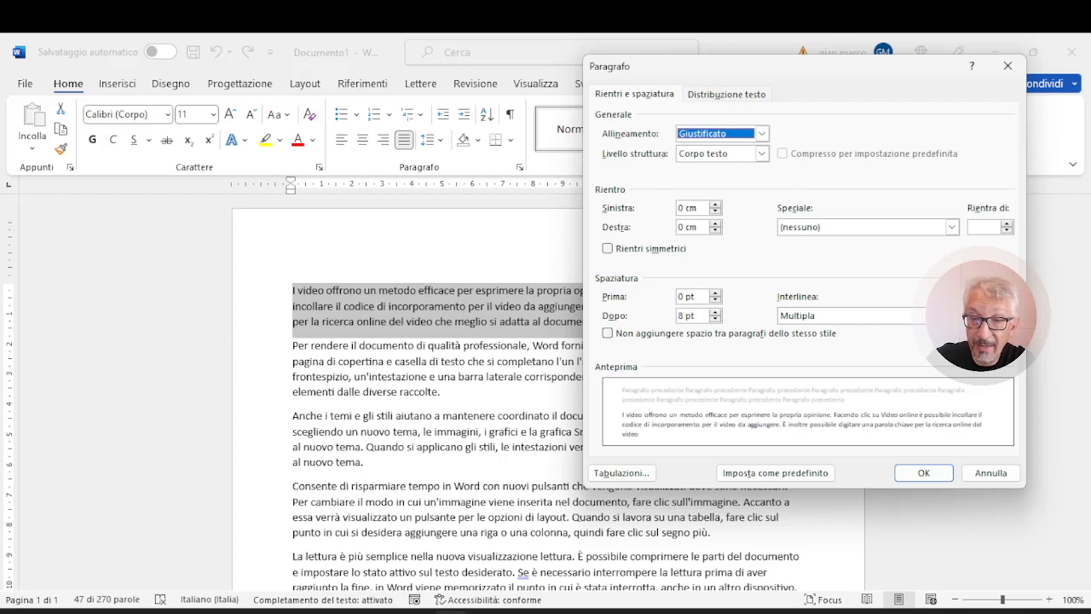
pyautogui.click(878, 317)
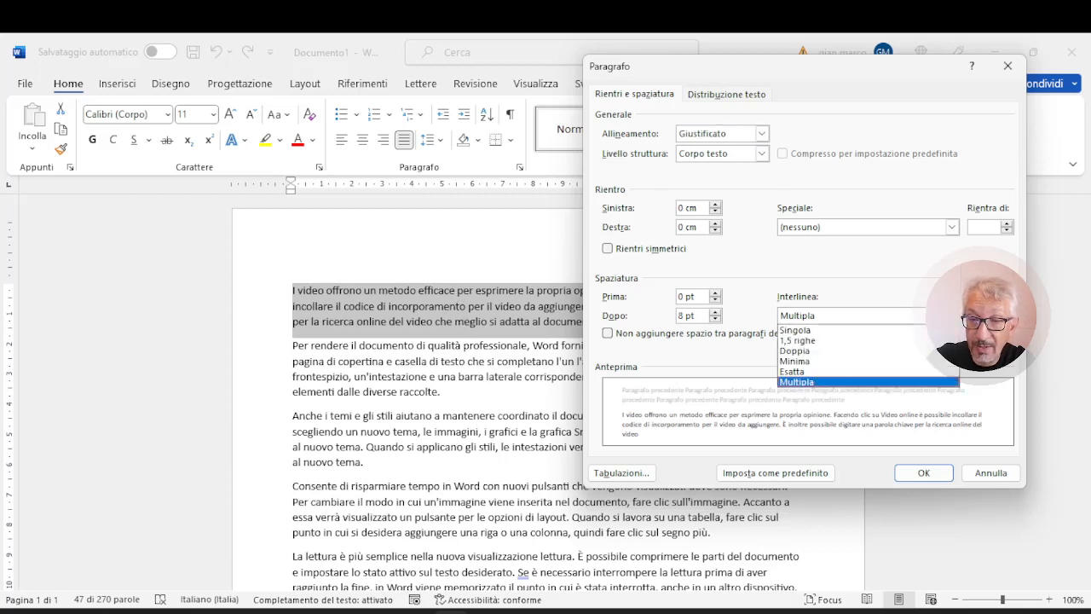
pyautogui.click(802, 352)
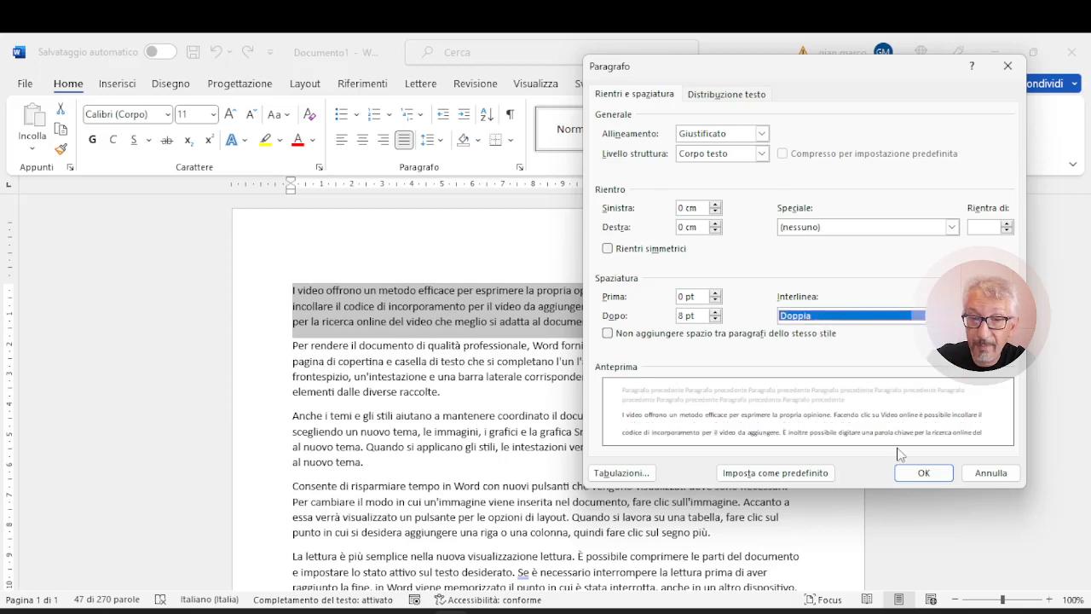
pyautogui.click(926, 471)
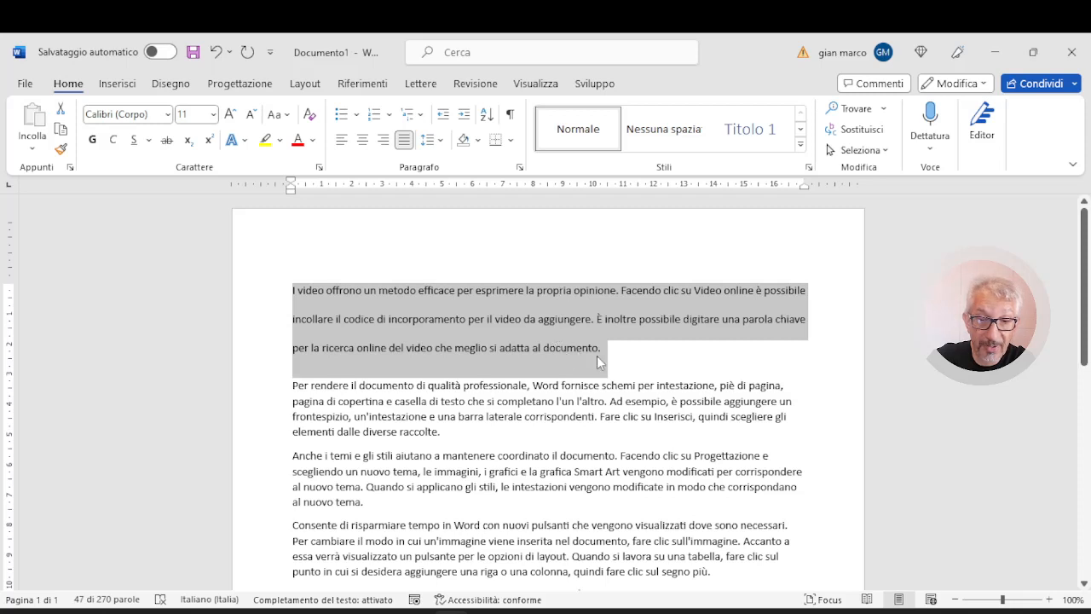
pyautogui.click(216, 53)
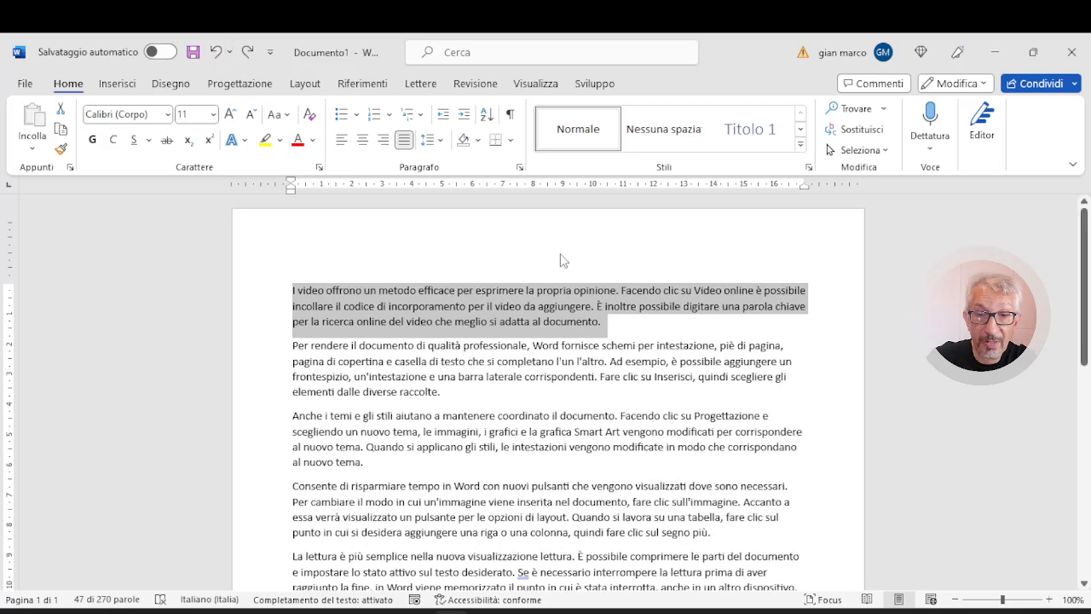
pyautogui.click(656, 335)
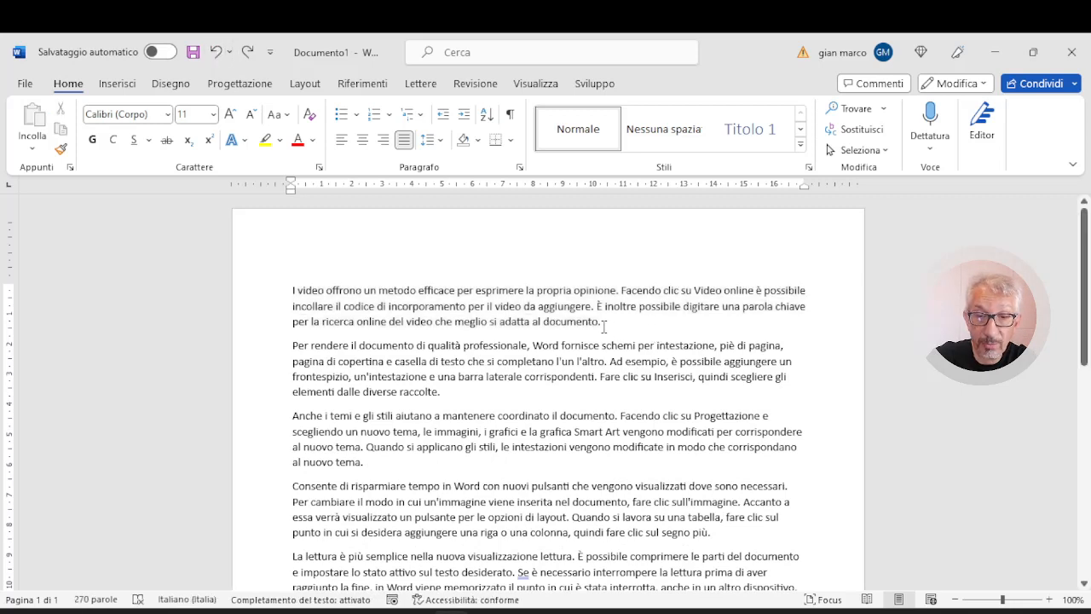
# Examine the preset line spacings and the line spacing options for the first paragraph without applying any
pyautogui.moveTo(603, 324); pyautogui.dragTo(291, 292)
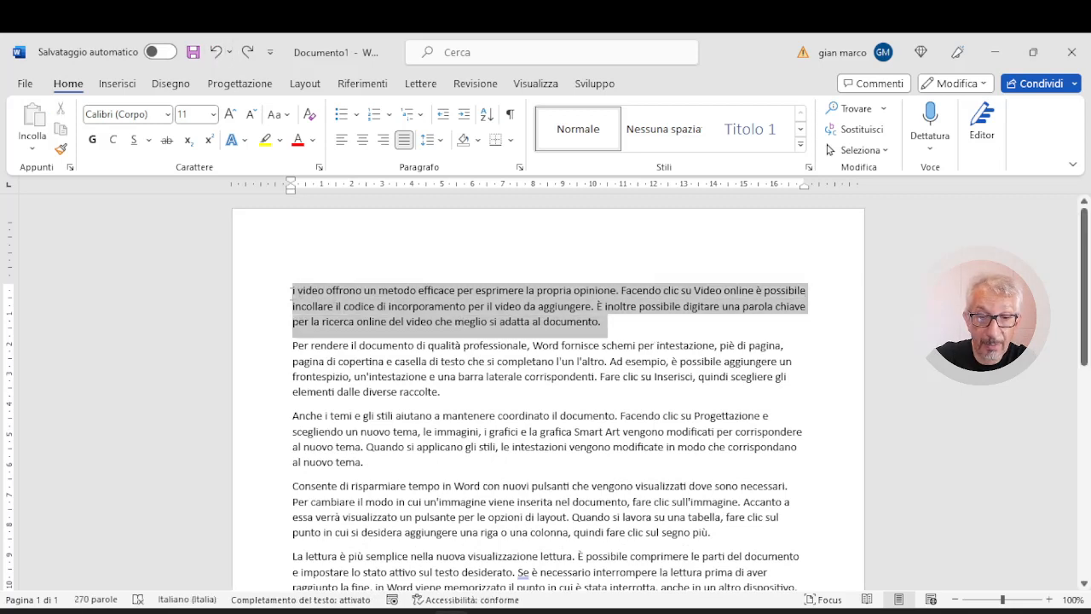
pyautogui.click(435, 139)
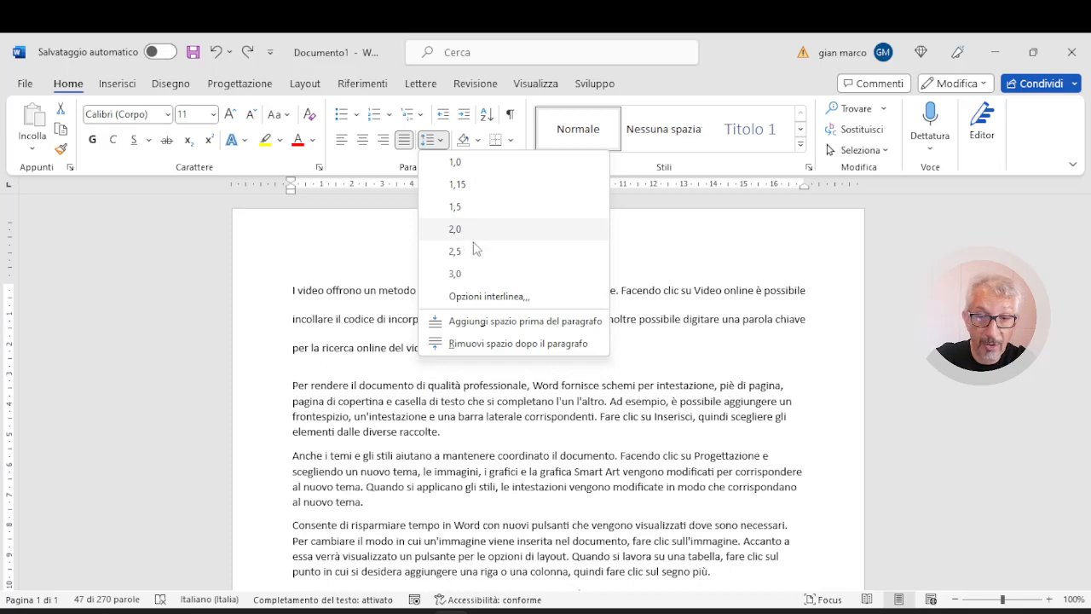
pyautogui.click(467, 296)
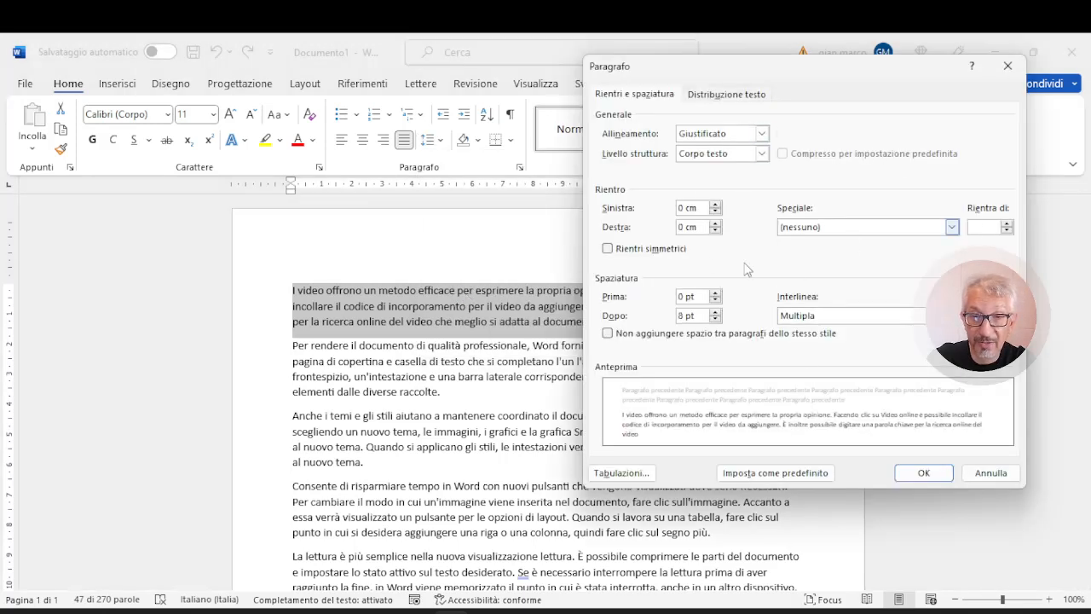
pyautogui.click(991, 473)
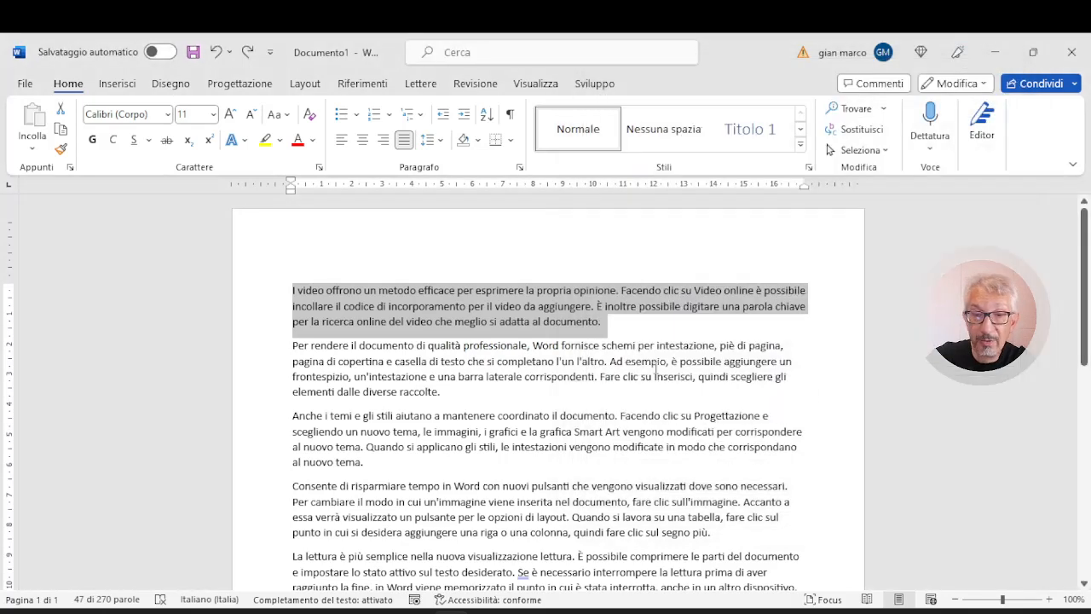
pyautogui.click(658, 325)
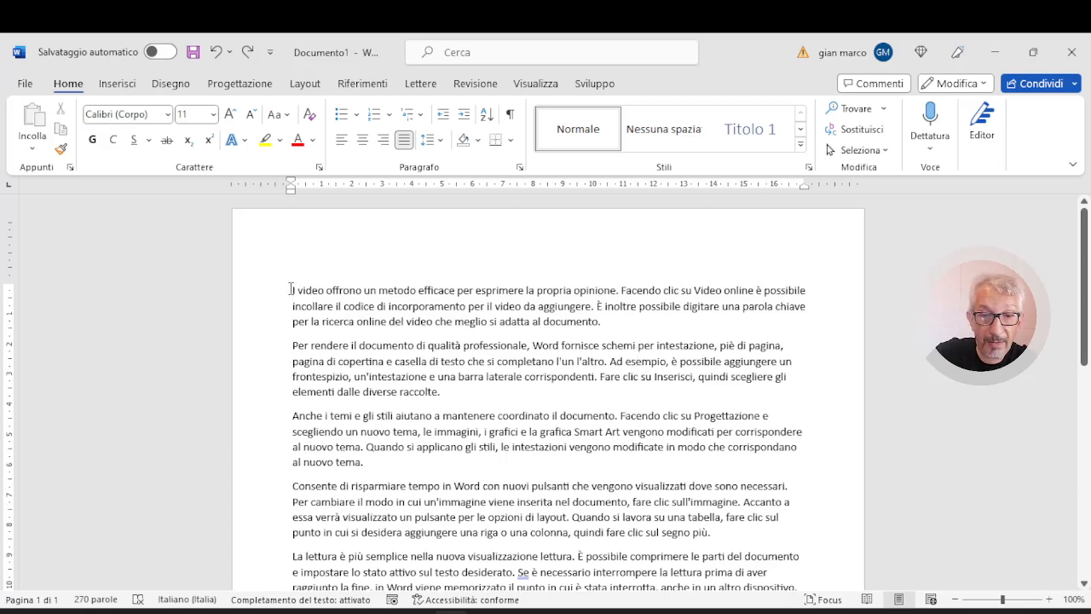
# Increase the first paragraph's left indent by three levels
pyautogui.moveTo(291, 290); pyautogui.dragTo(605, 326)
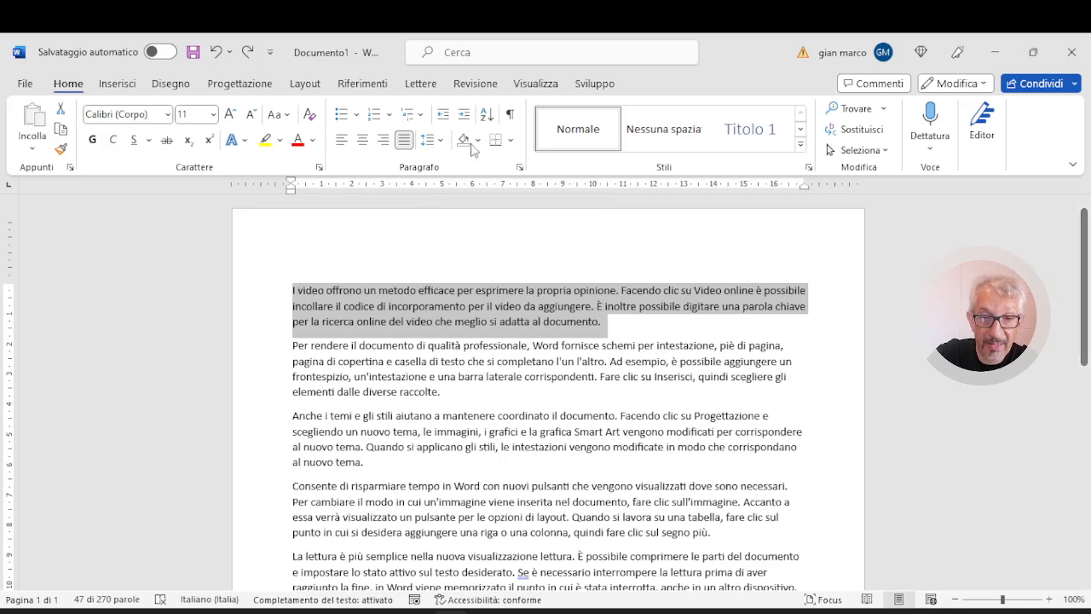
pyautogui.click(466, 116)
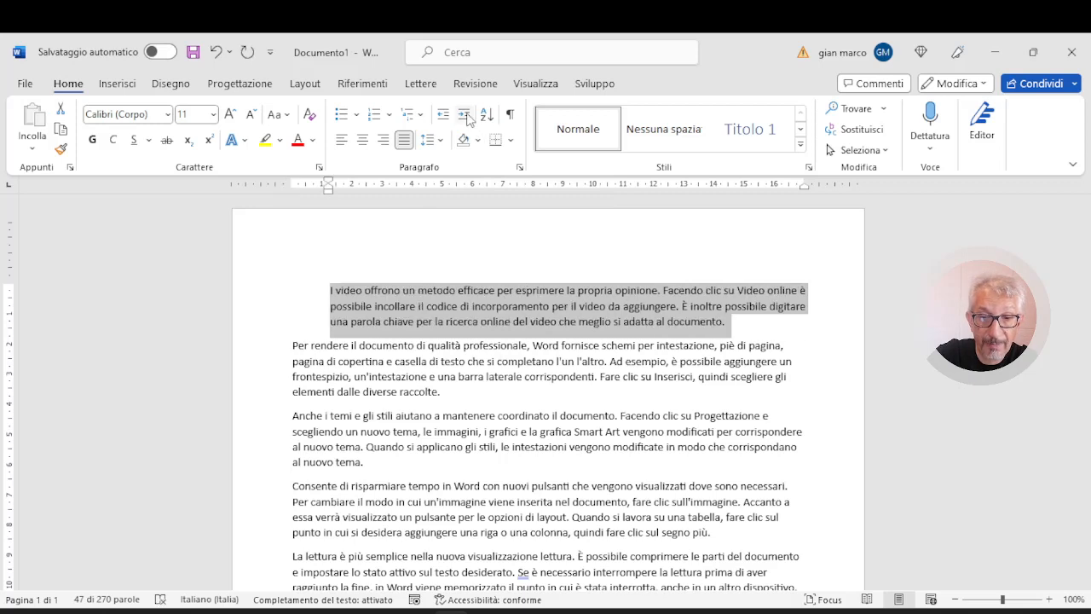
pyautogui.click(465, 117)
pyautogui.click(465, 116)
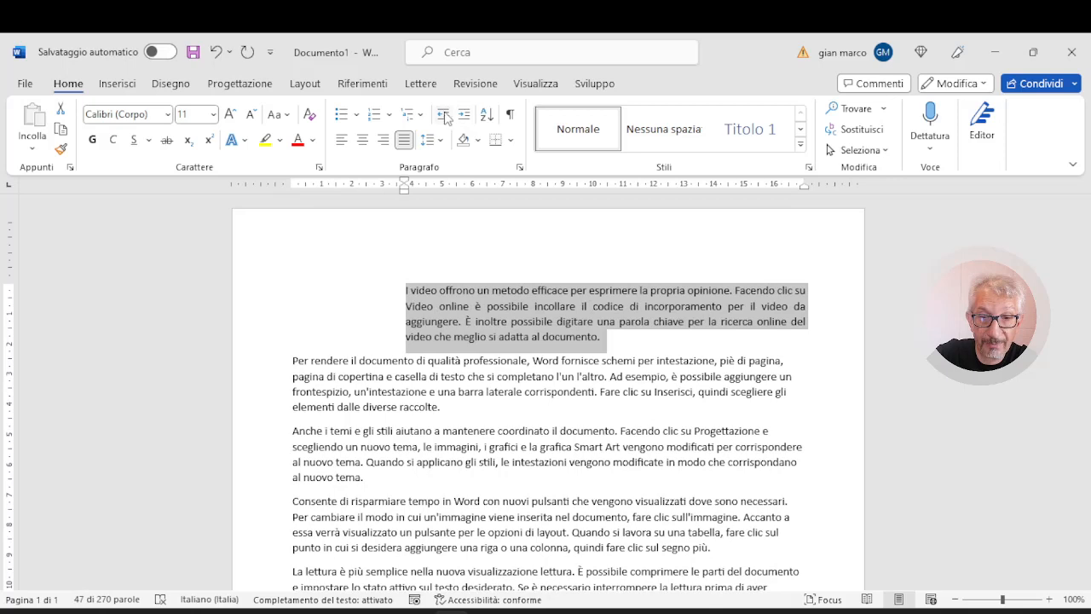
# Decrease the first paragraph's indent back to the margin, then raise it two levels and bring it back again
pyautogui.click(443, 116)
pyautogui.click(443, 116)
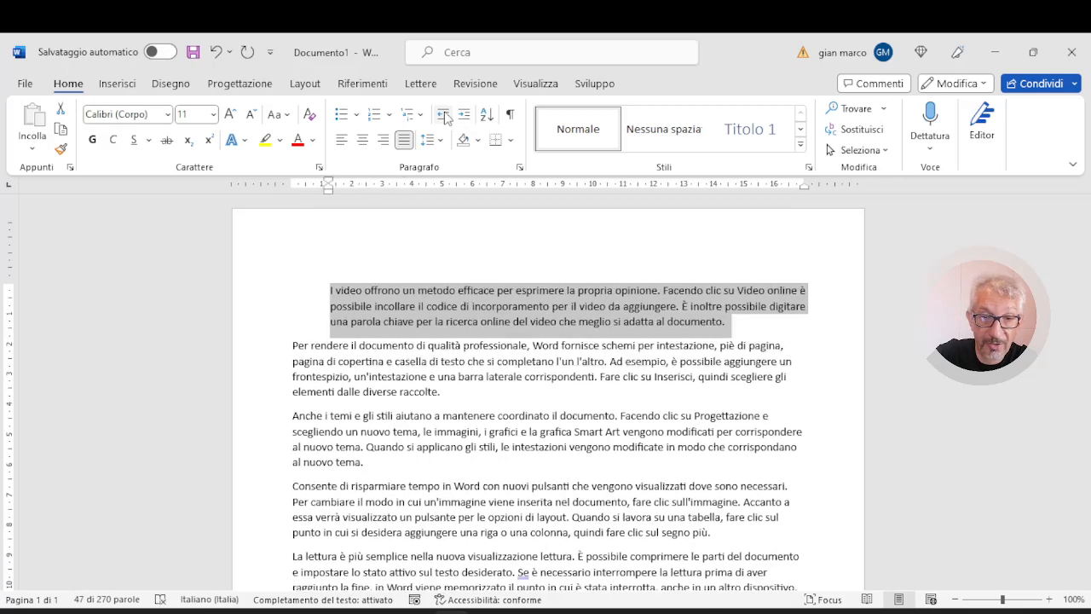
pyautogui.click(443, 116)
pyautogui.click(462, 116)
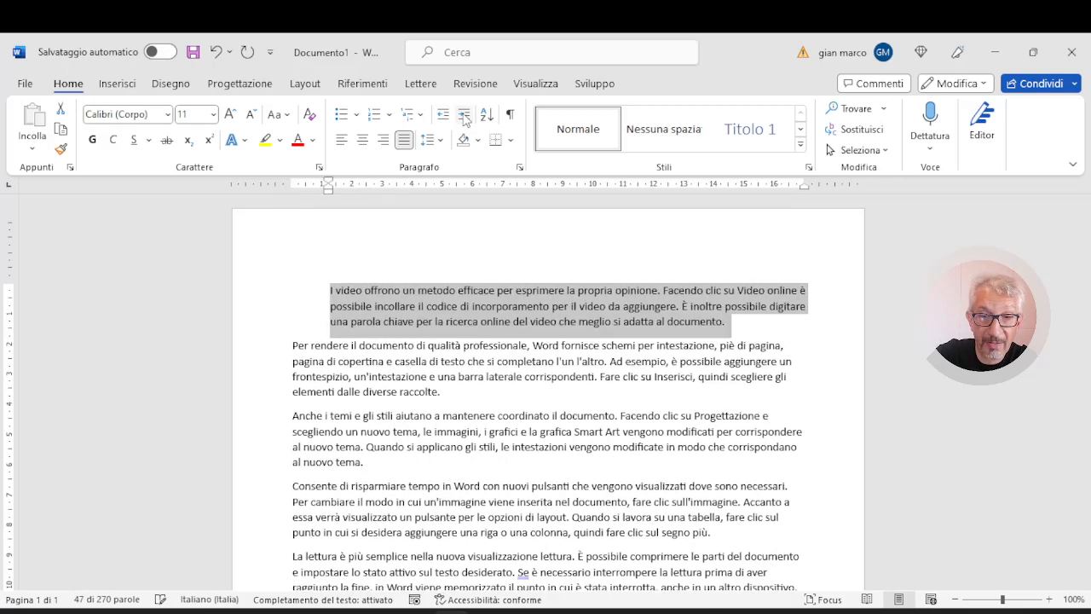
pyautogui.click(462, 116)
pyautogui.click(443, 116)
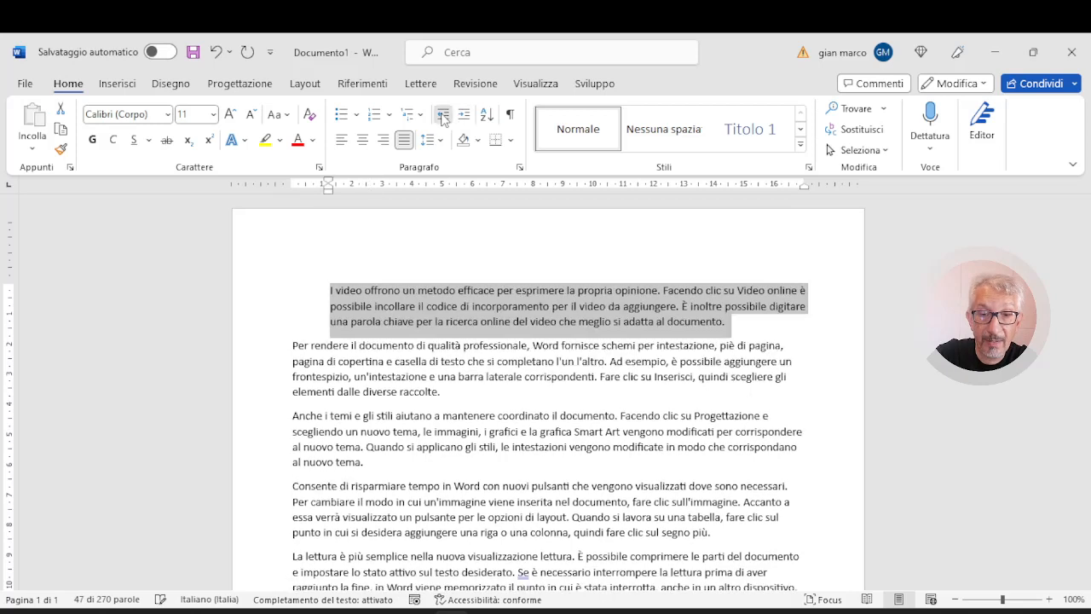
pyautogui.click(443, 116)
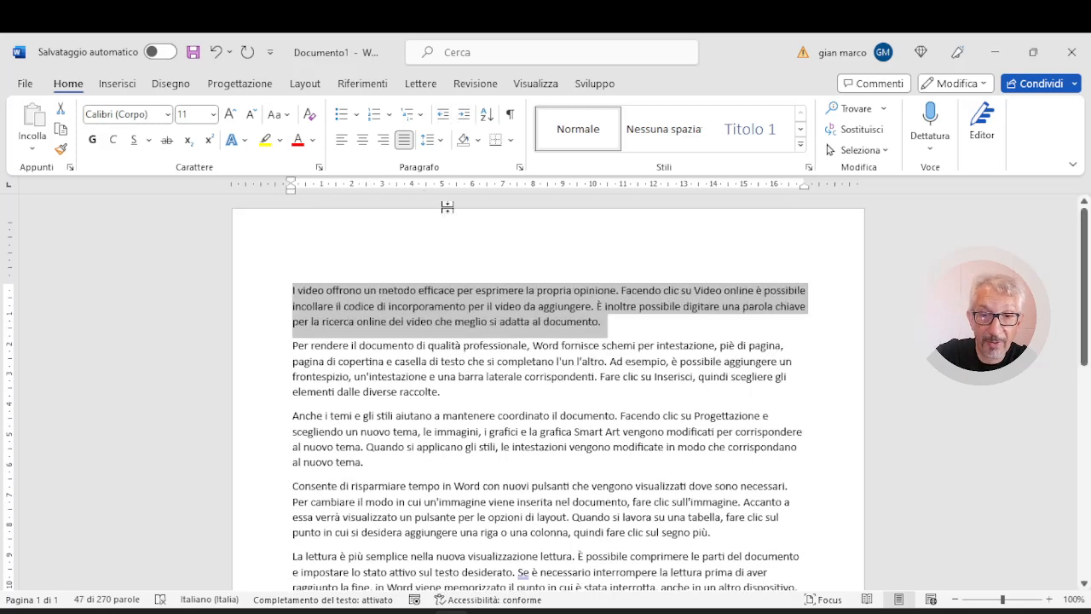
pyautogui.click(617, 388)
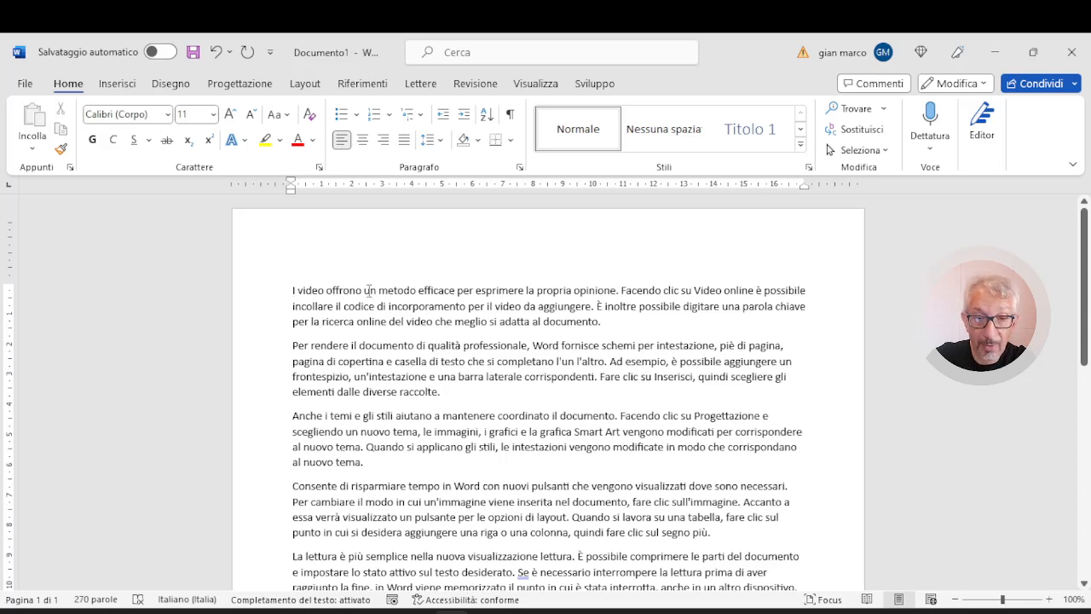
# Shade the background of the first paragraph with standard yellow
pyautogui.moveTo(292, 290); pyautogui.dragTo(607, 324)
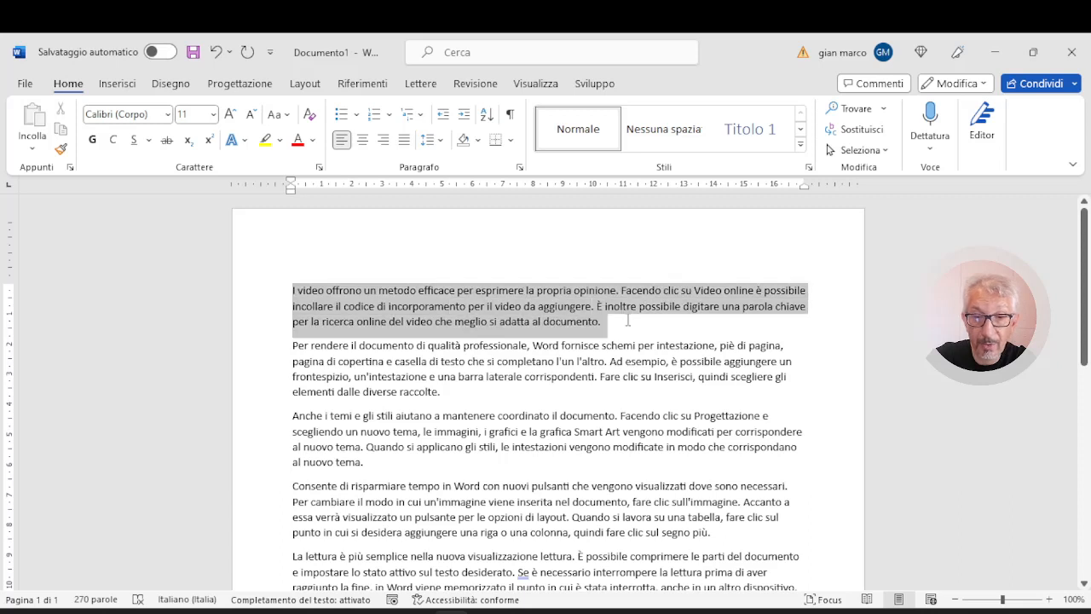
pyautogui.click(477, 140)
pyautogui.click(503, 292)
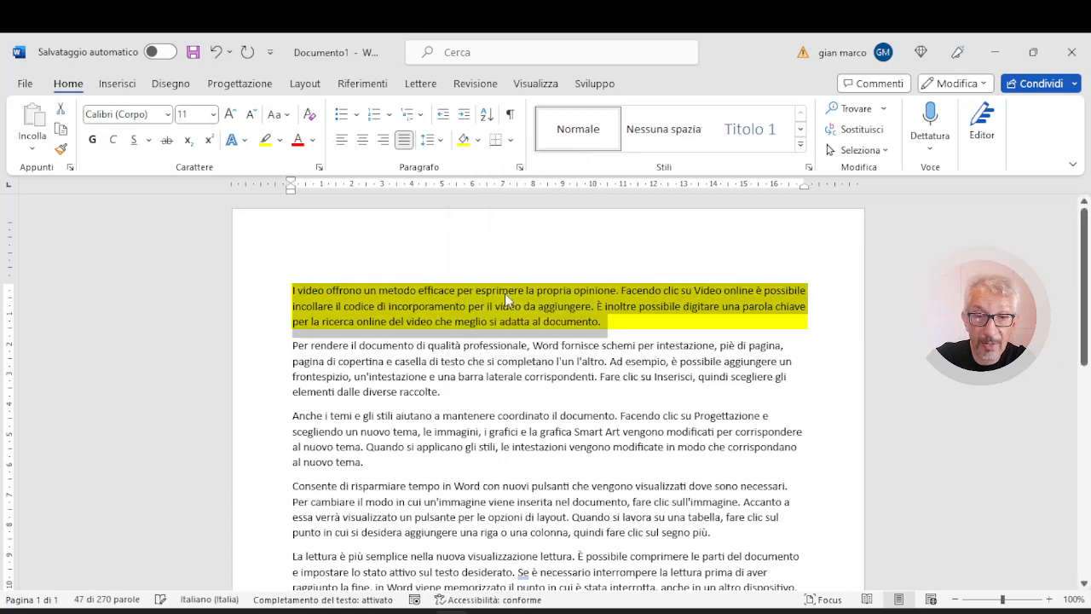
pyautogui.click(675, 388)
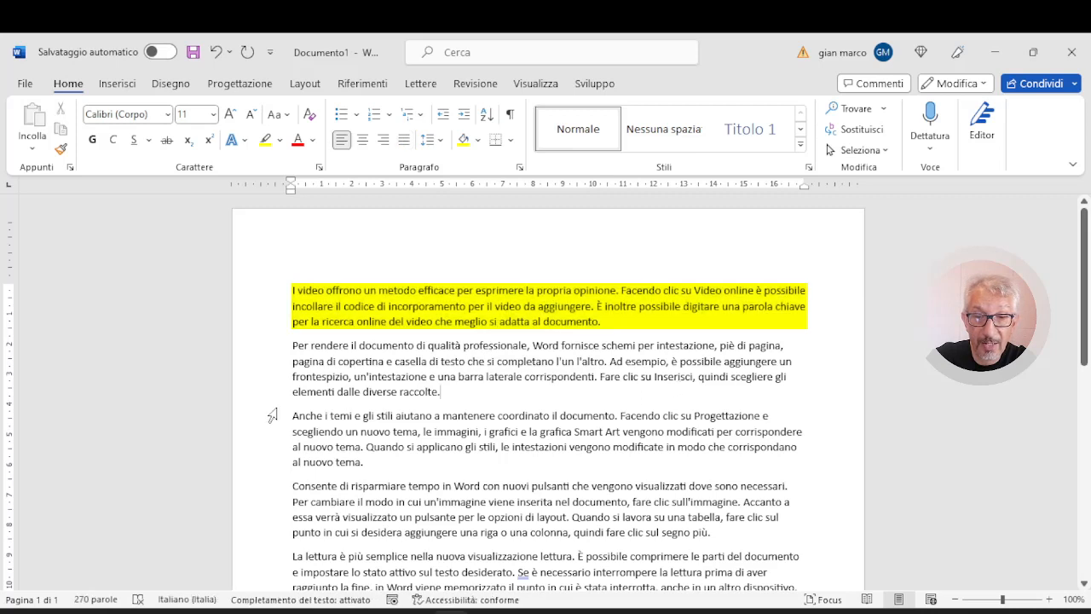
# Shade the background of the third paragraph, starting "Anche i temi", with standard light green
pyautogui.moveTo(292, 415); pyautogui.dragTo(375, 462)
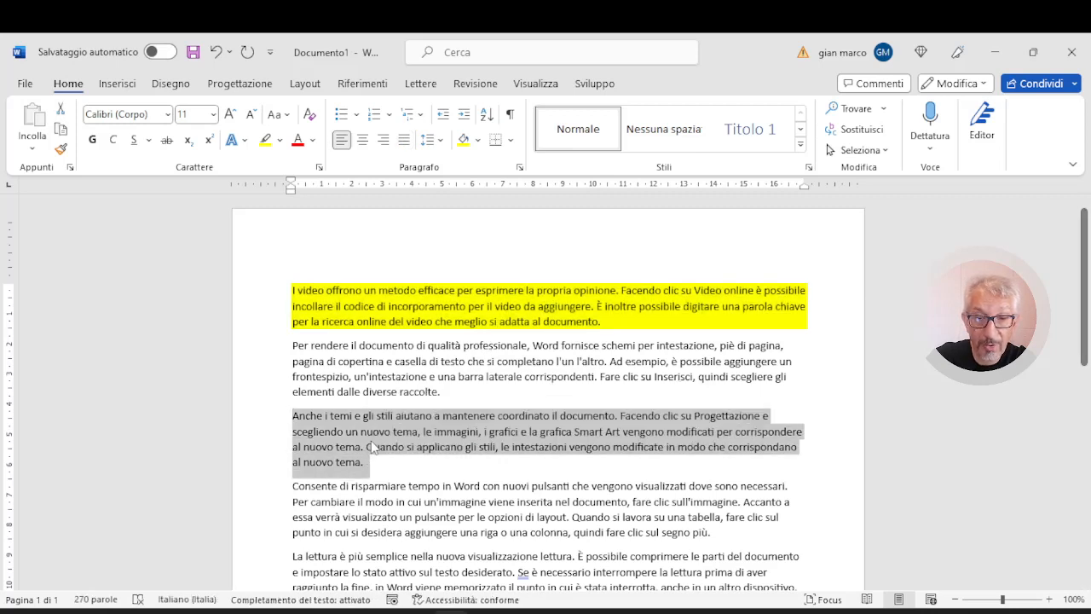
pyautogui.click(479, 139)
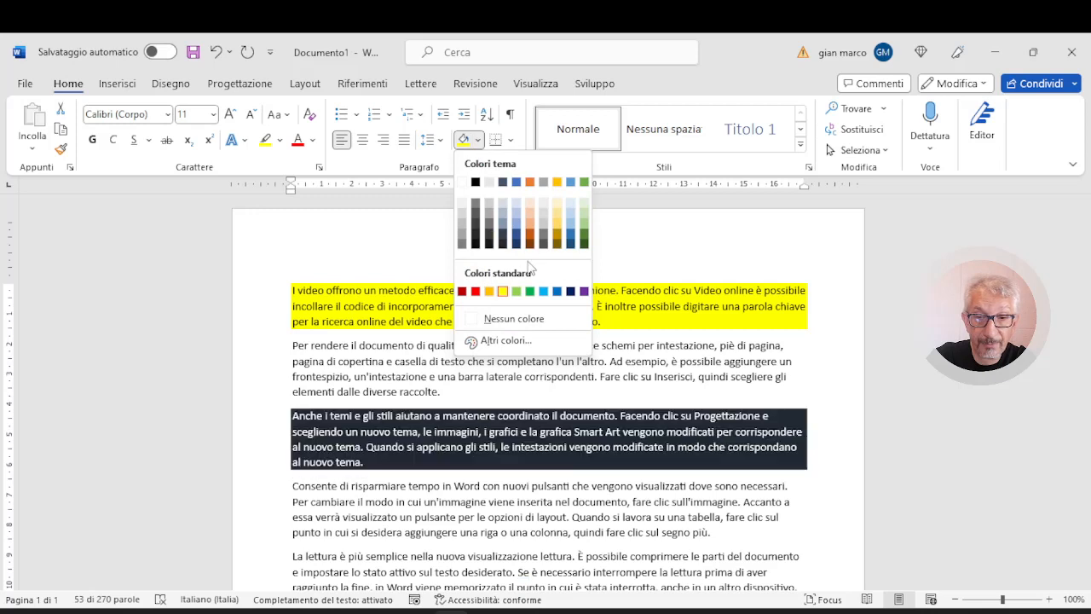
pyautogui.press('Escape')
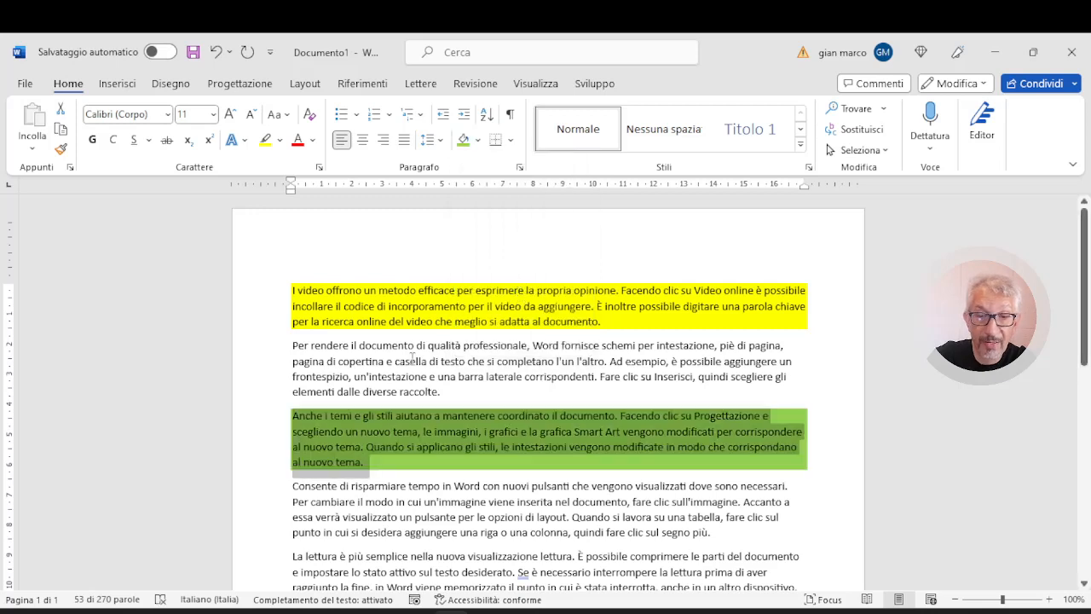
# Shade the background of the second paragraph, starting "Per rendere", with a light blue theme colour
pyautogui.click(450, 392)
pyautogui.moveTo(441, 392)
pyautogui.mouseDown()
pyautogui.moveTo(308, 341)
pyautogui.moveTo(689, 294)
pyautogui.moveTo(293, 345)
pyautogui.mouseUp()
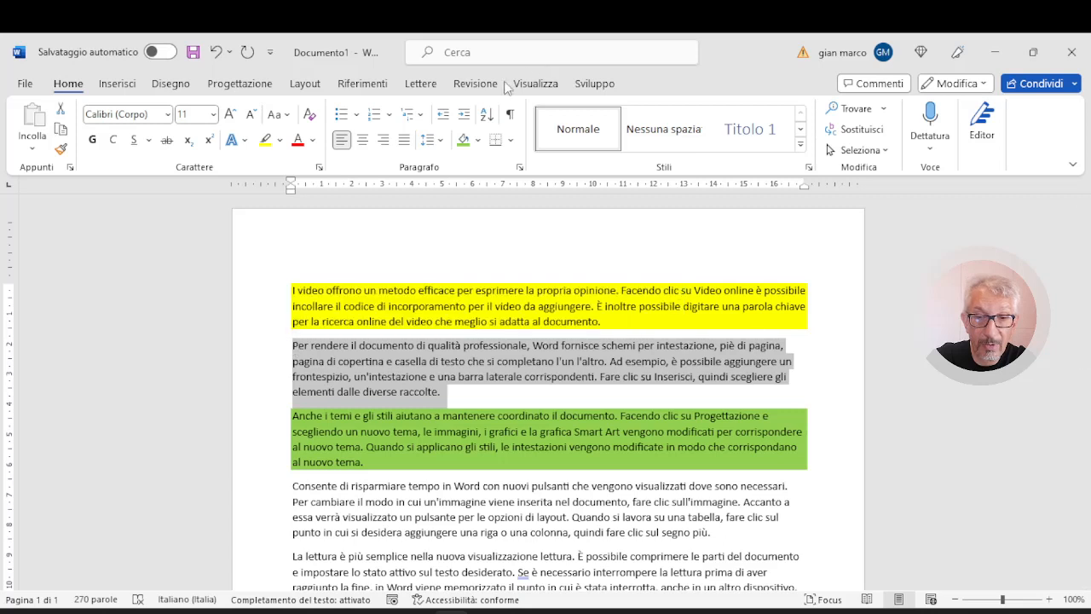
pyautogui.click(479, 140)
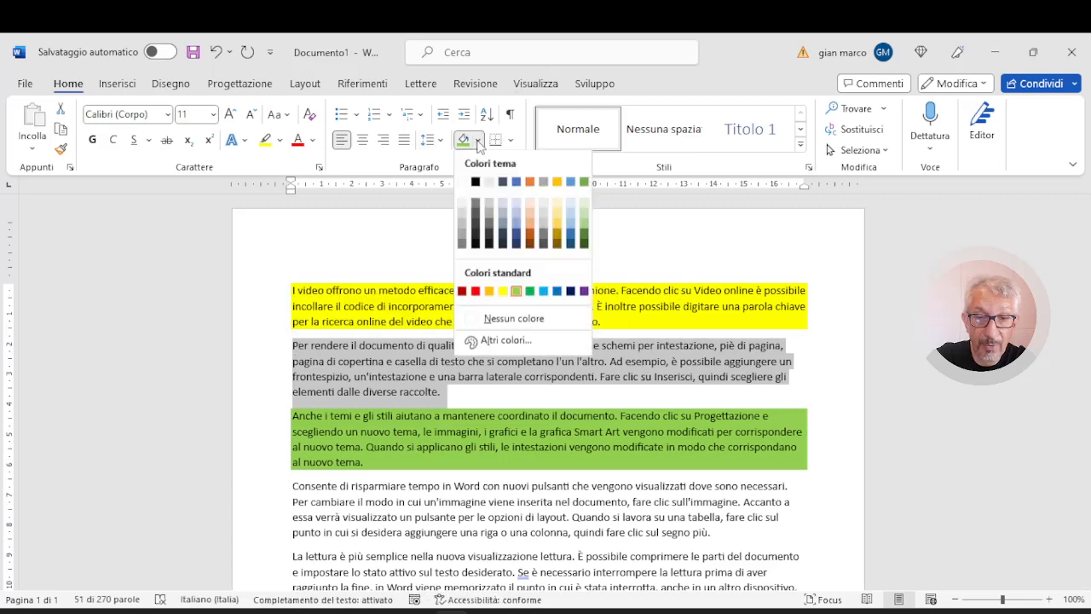
pyautogui.click(517, 212)
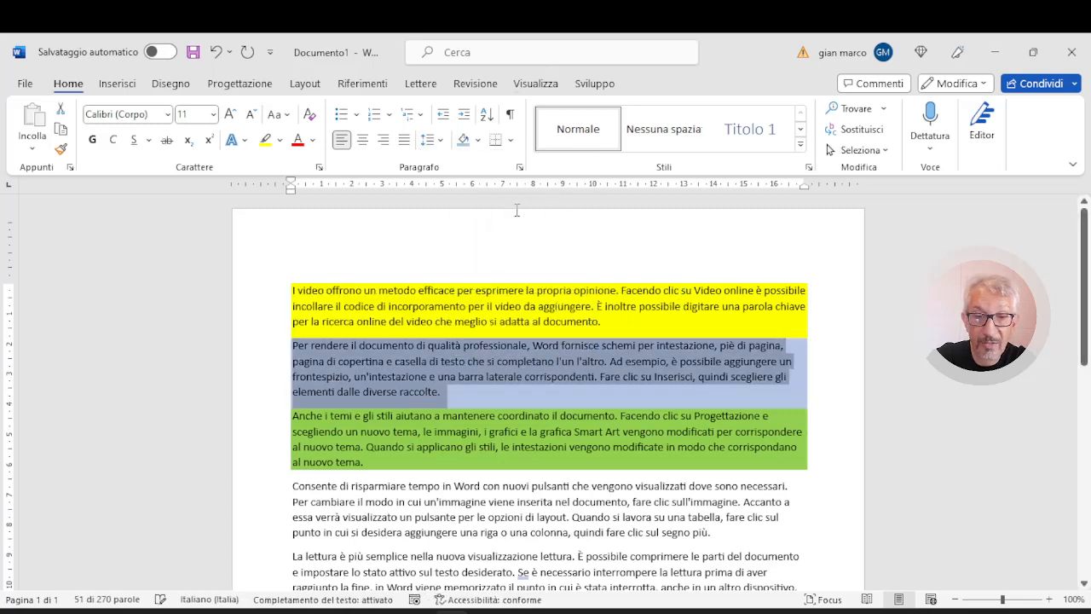
# Apply outside borders (Bordi esterni) to the blue-shaded second paragraph
pyautogui.click(510, 142)
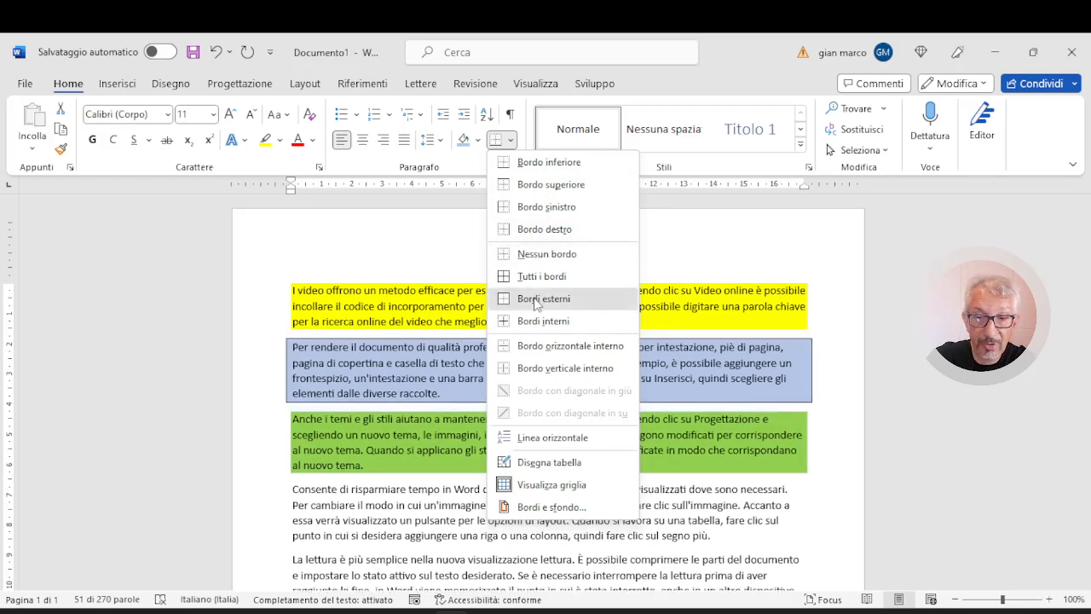
pyautogui.click(536, 300)
pyautogui.click(853, 414)
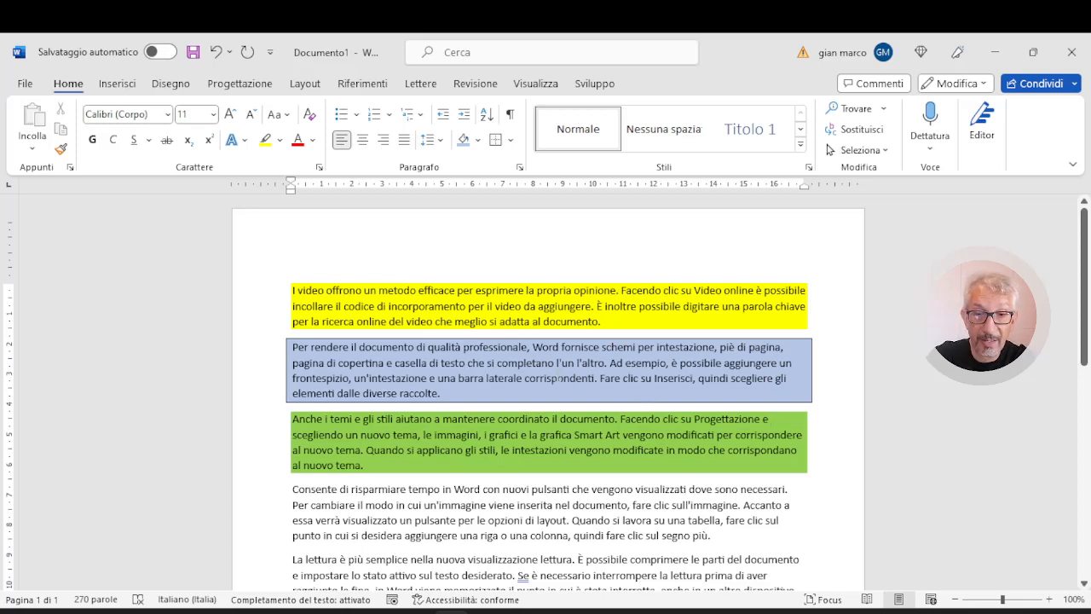
pyautogui.scroll(-3, 558, 378)
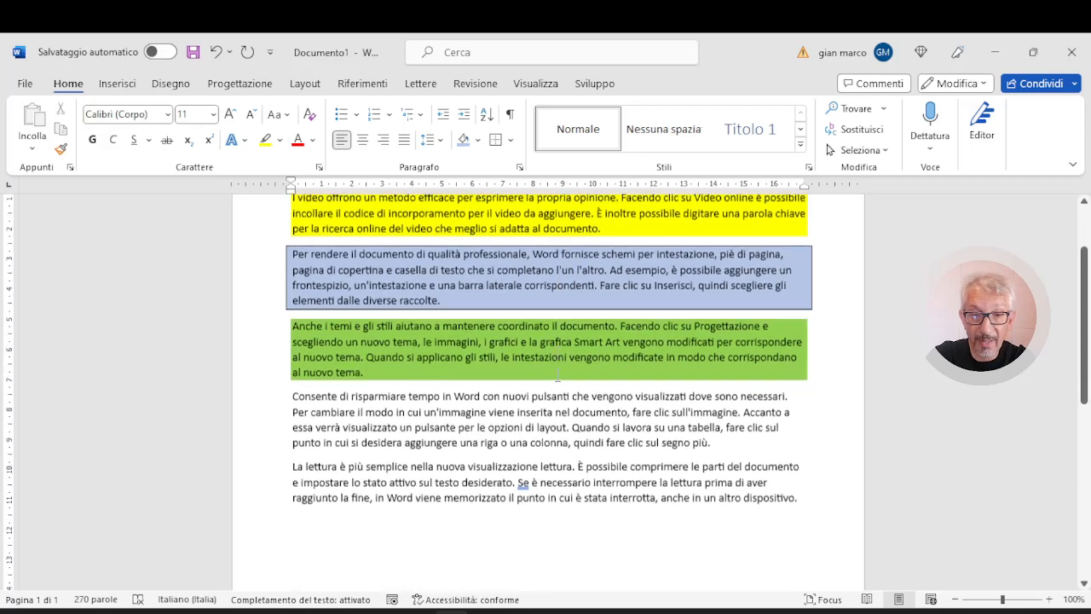
pyautogui.scroll(-3, 558, 376)
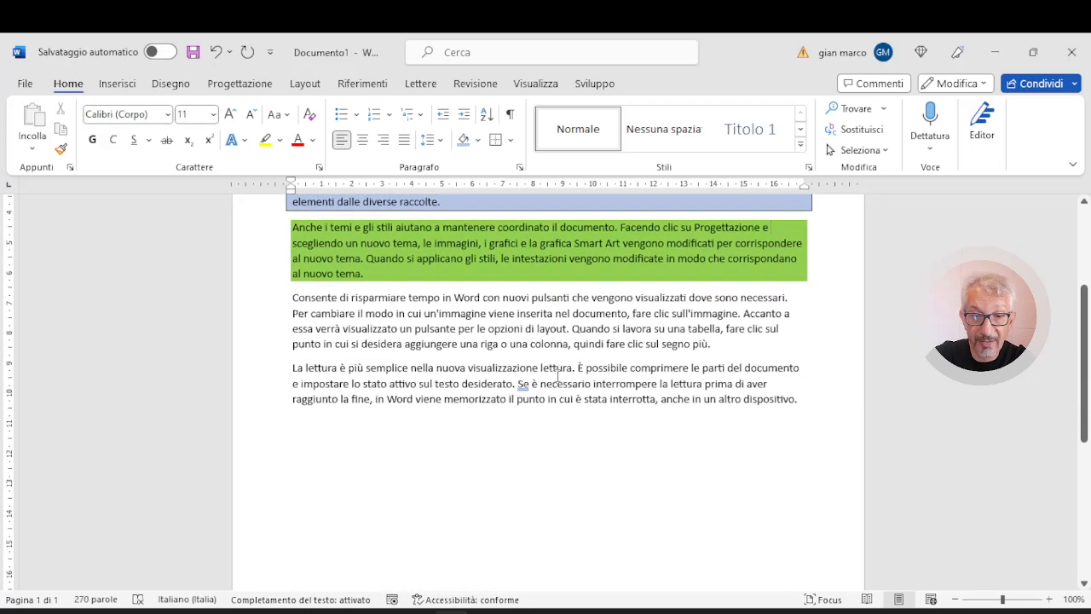
pyautogui.scroll(5, 558, 374)
pyautogui.scroll(2, 559, 372)
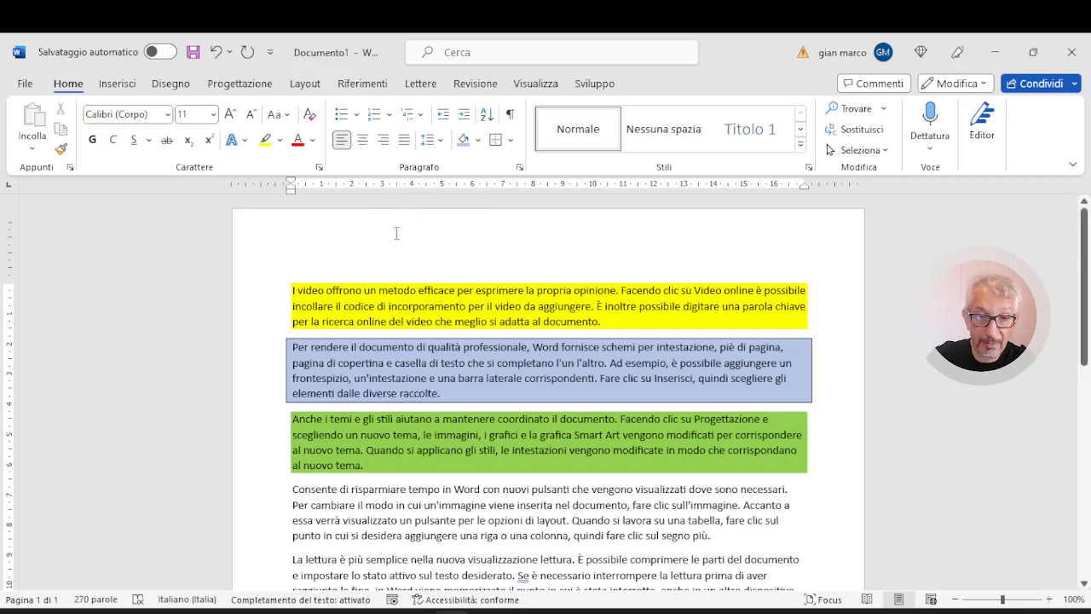
# Below the last paragraph, add a line with the word "Ciao" four times, separated by tabs
pyautogui.scroll(-5, 420, 454)
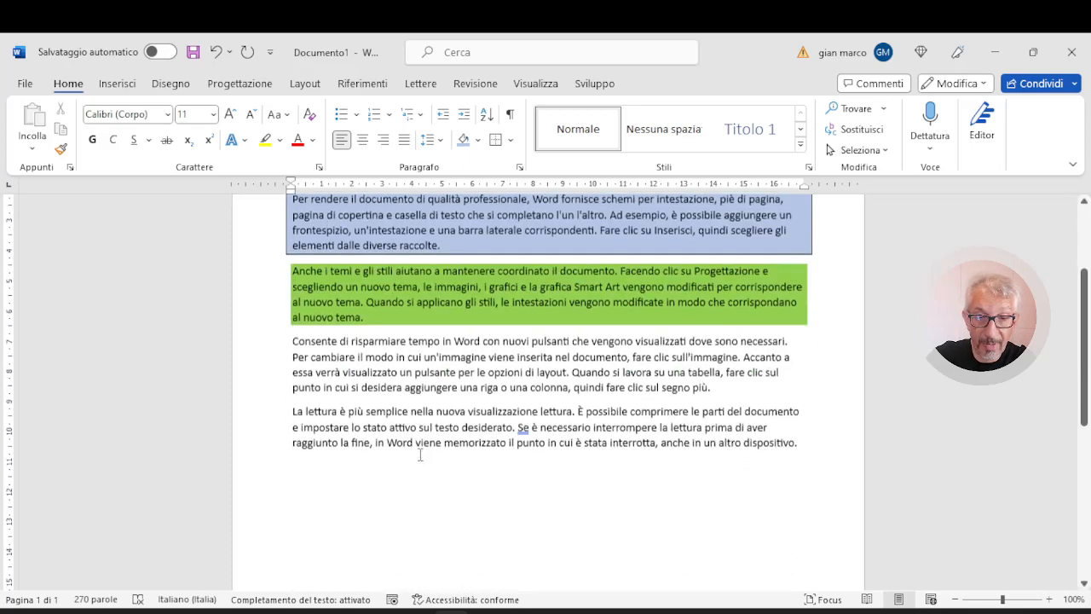
pyautogui.click(305, 413)
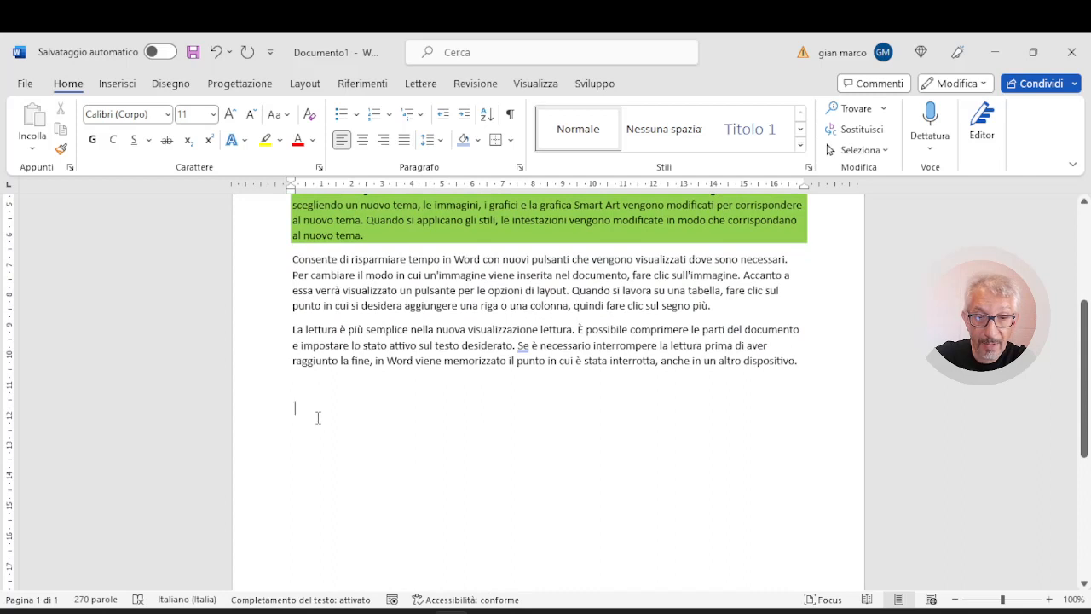
pyautogui.write('cia')
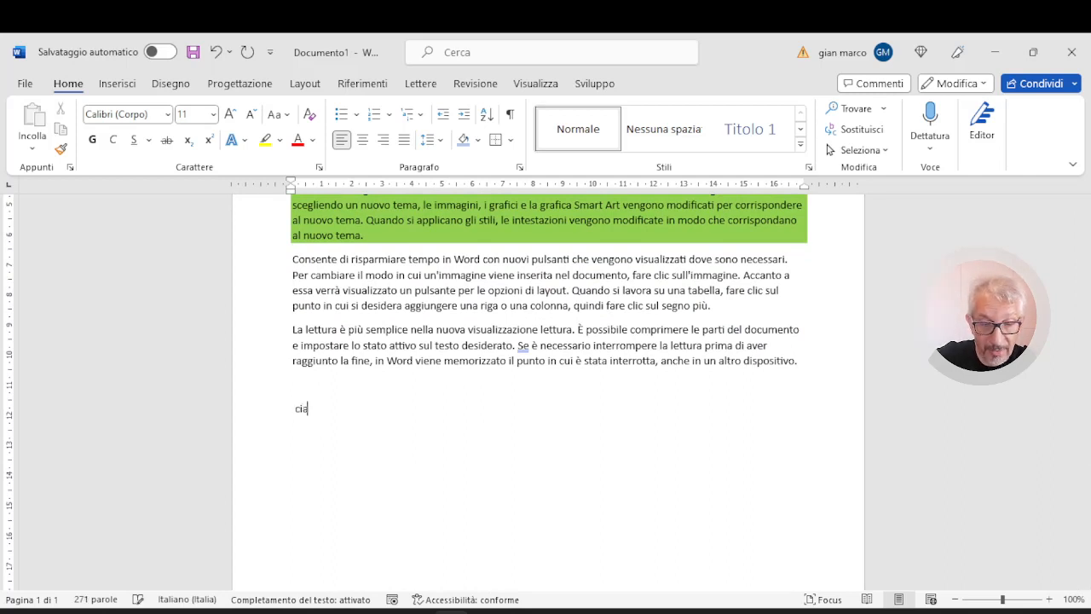
pyautogui.write('o')
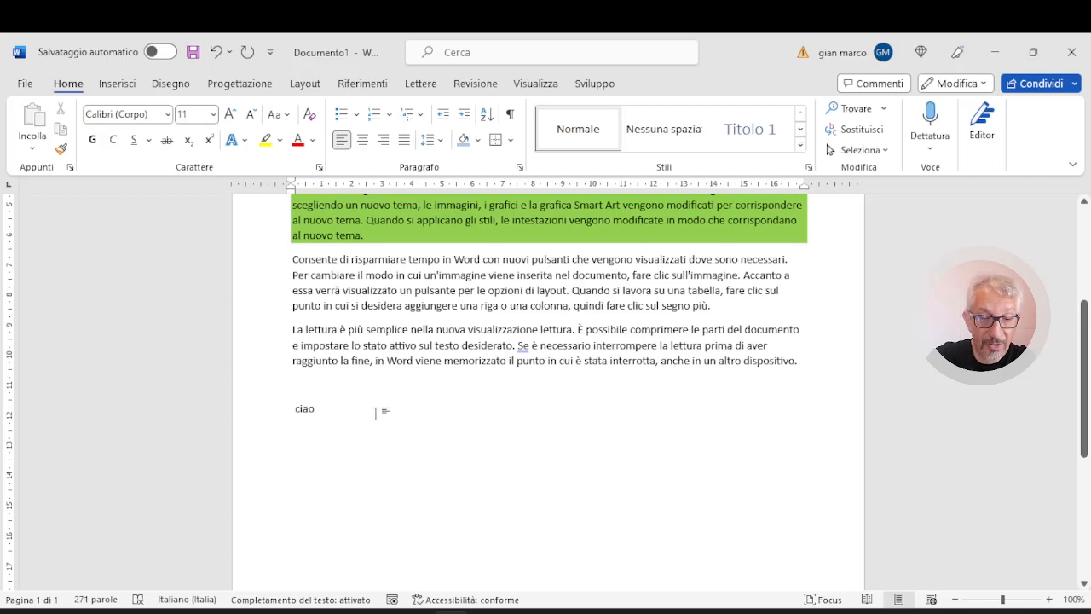
pyautogui.press('Tab')
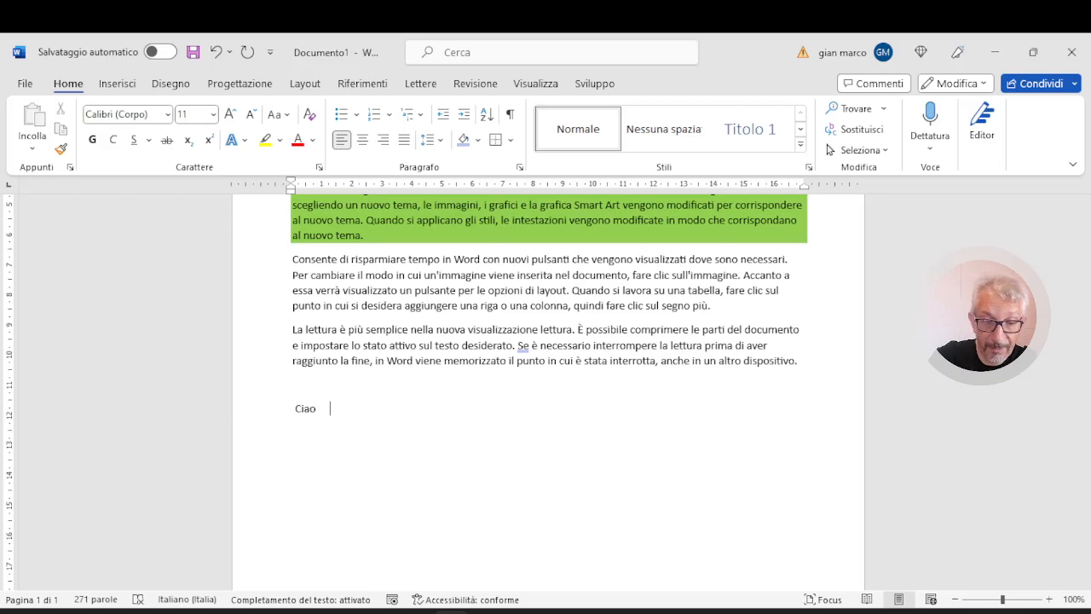
pyautogui.write('ciao\t')
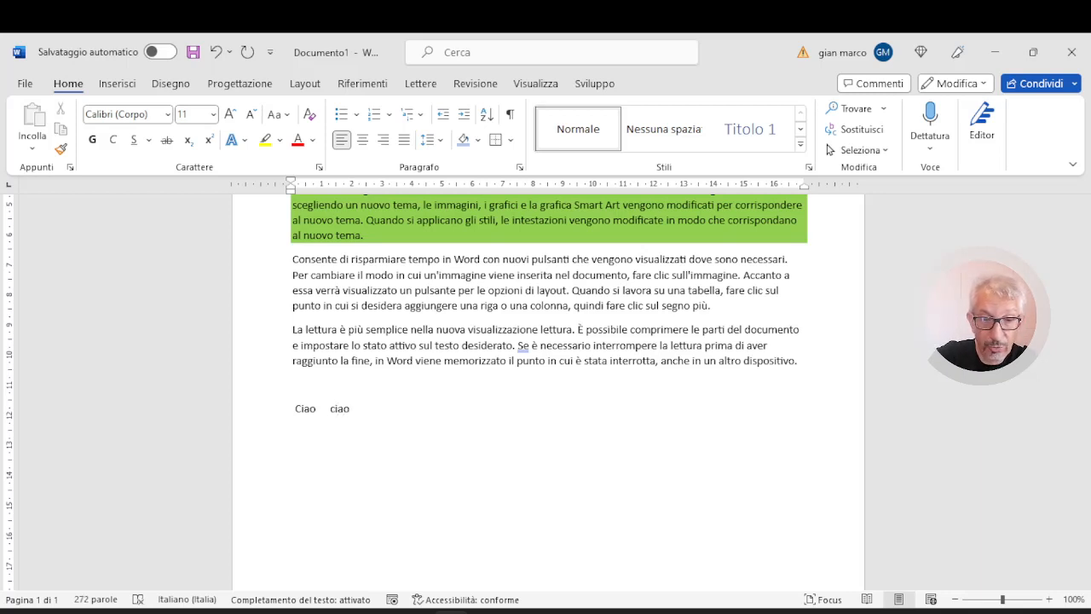
pyautogui.write('c')
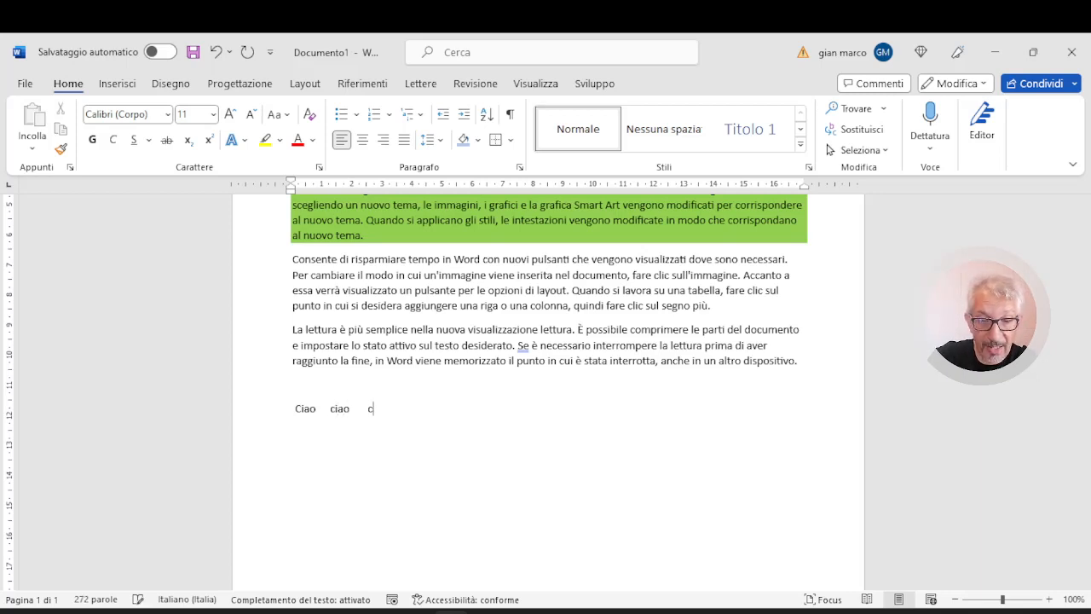
pyautogui.write('iao\t')
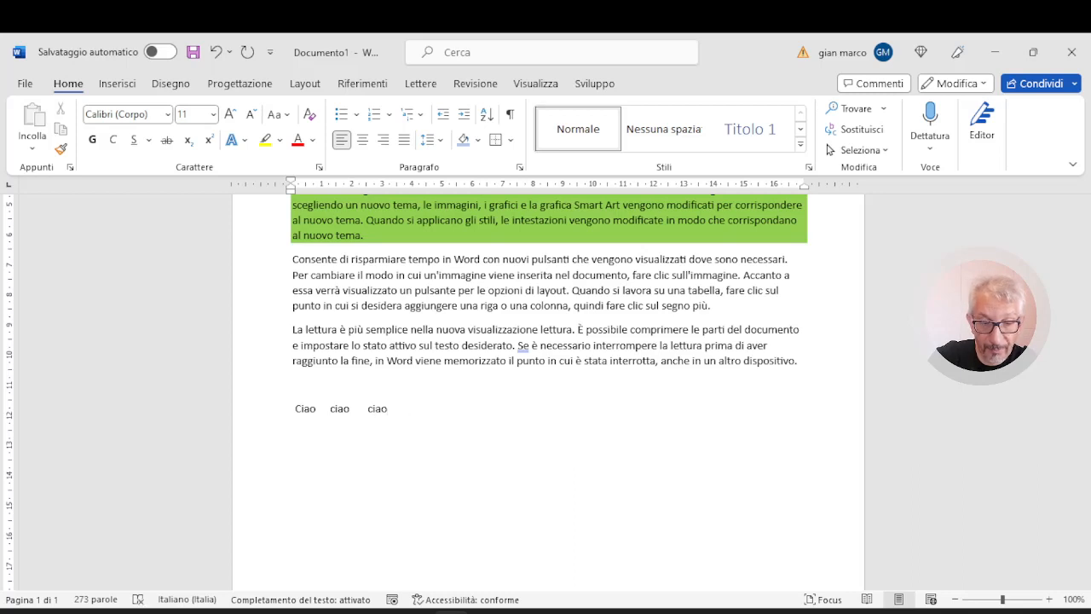
pyautogui.write('ciao')
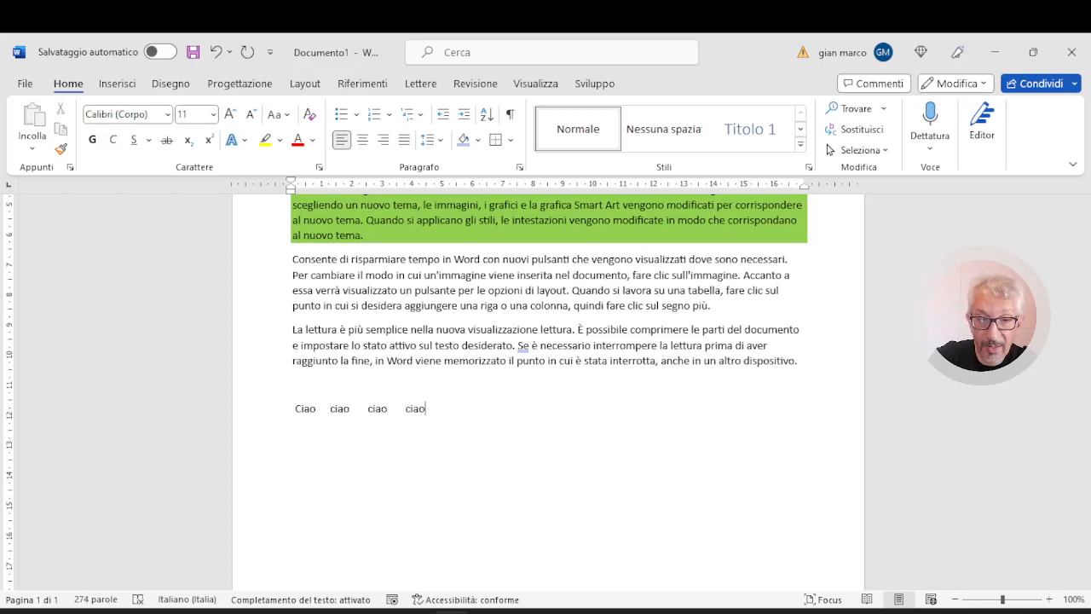
# Add a second line of four tab-separated "Ciao" words aligned beneath the first, and start a new paragraph
pyautogui.write('iao')
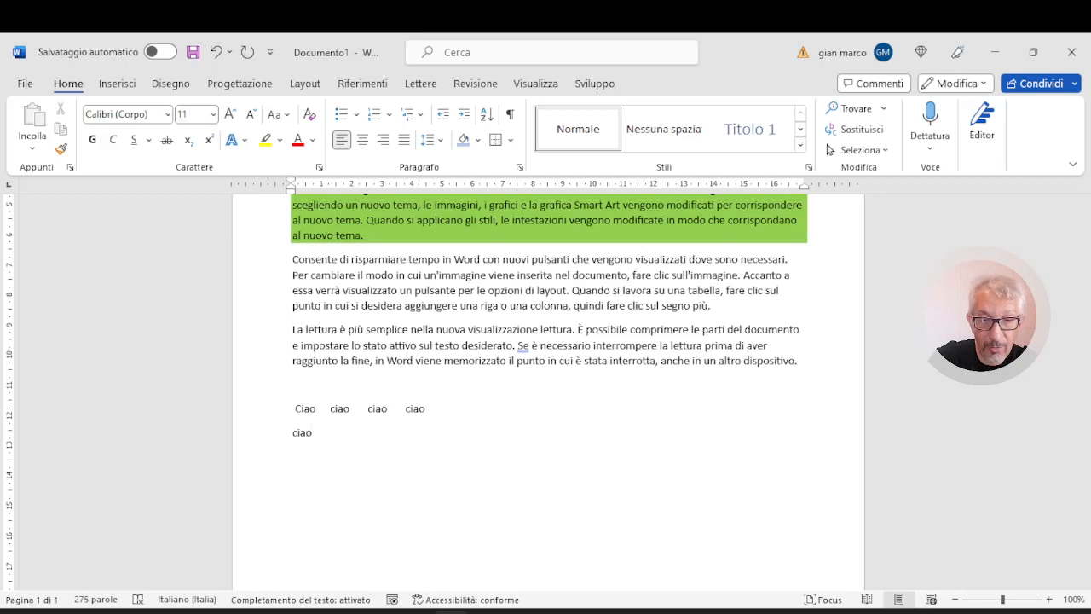
pyautogui.press('Tab')
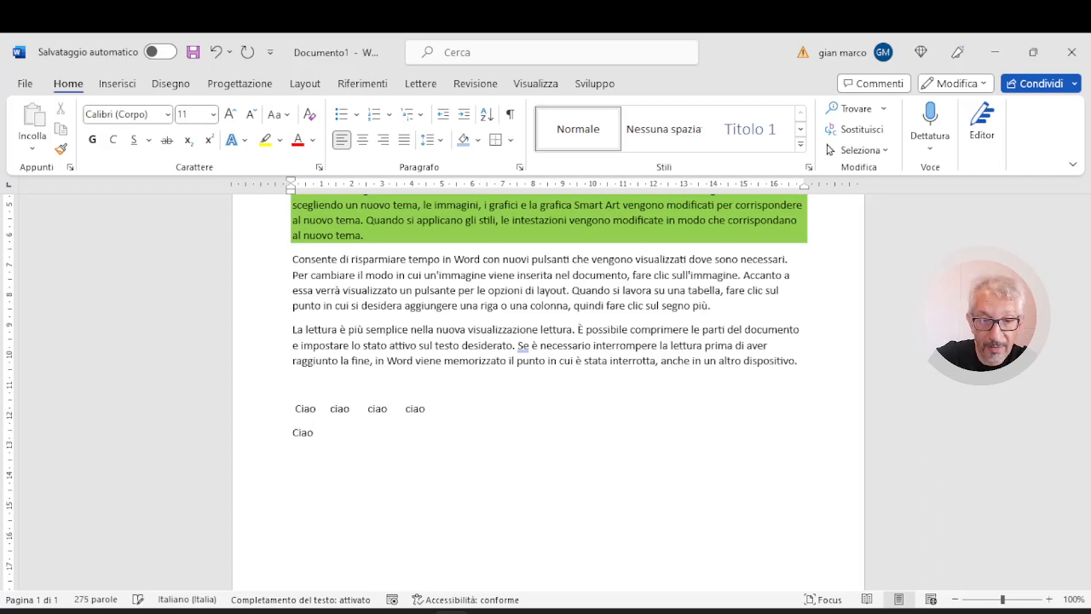
pyautogui.write('ciao')
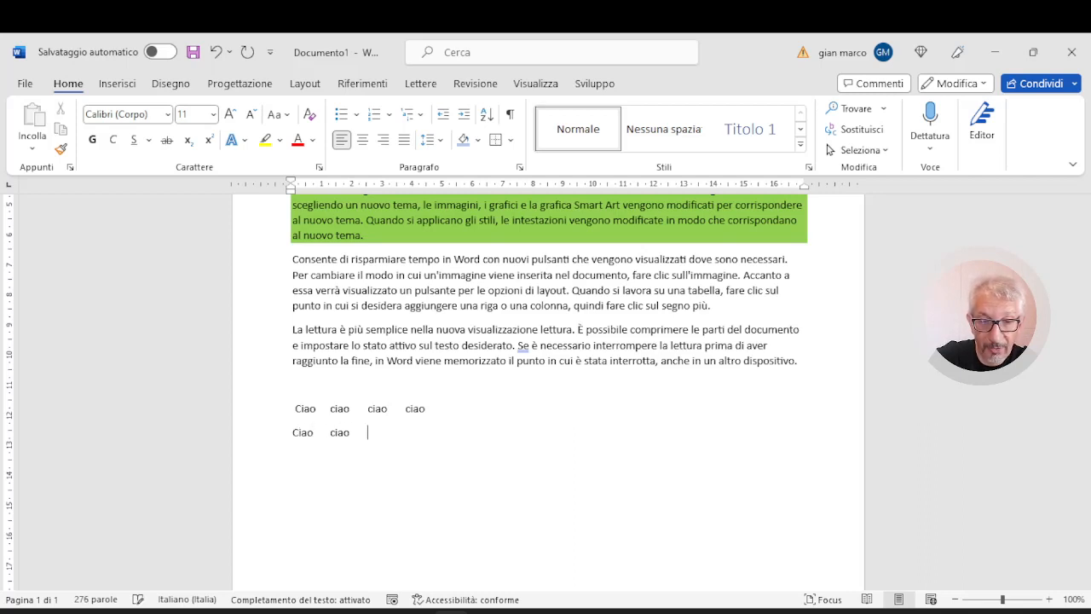
pyautogui.press('Tab')
pyautogui.write('ciao\t')
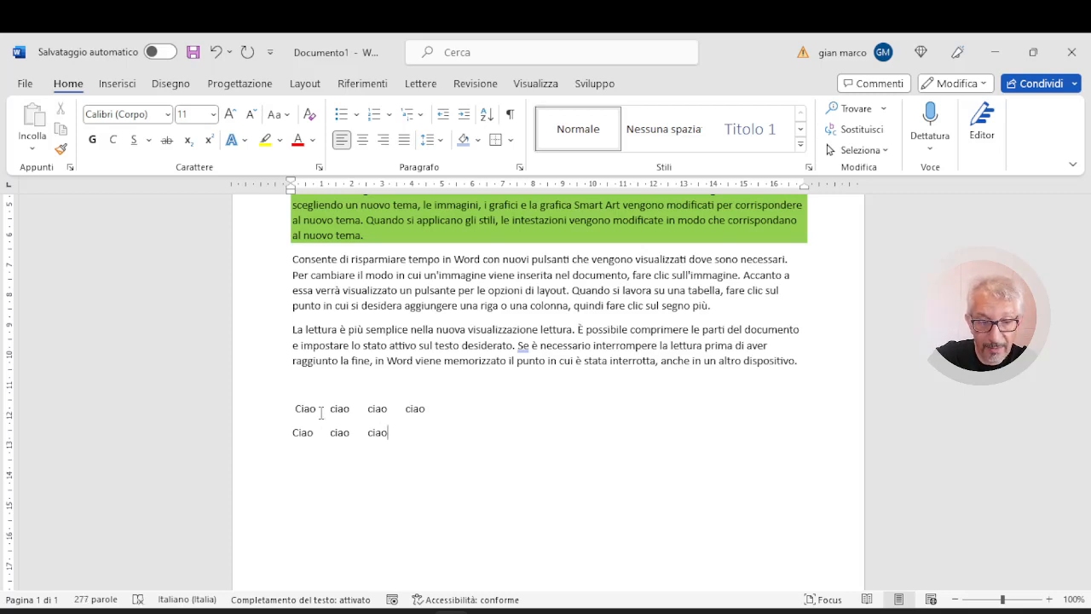
pyautogui.write('ciao')
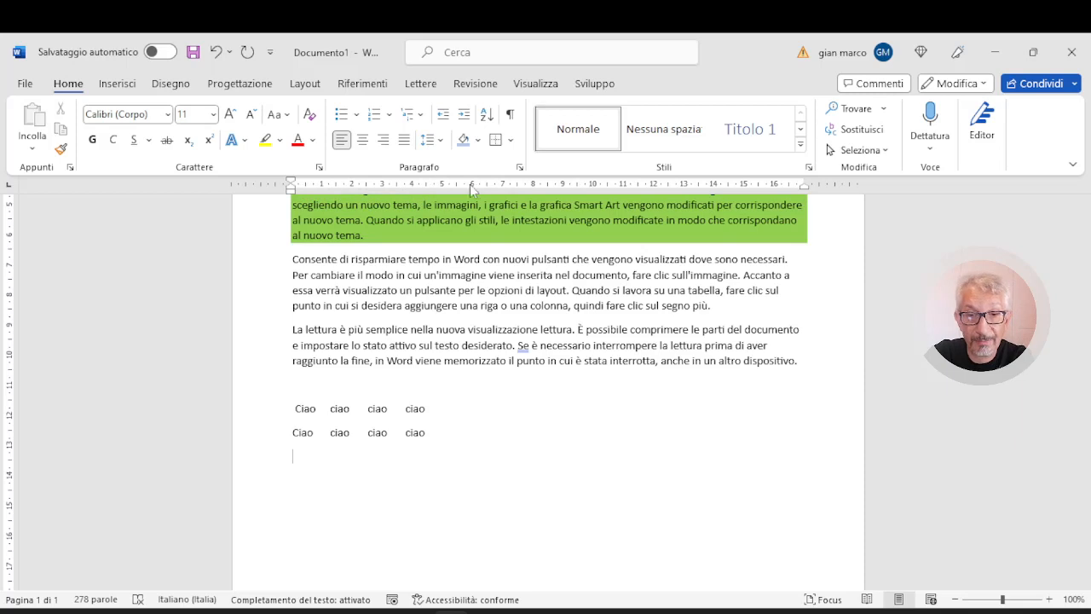
pyautogui.scroll(2, 499, 462)
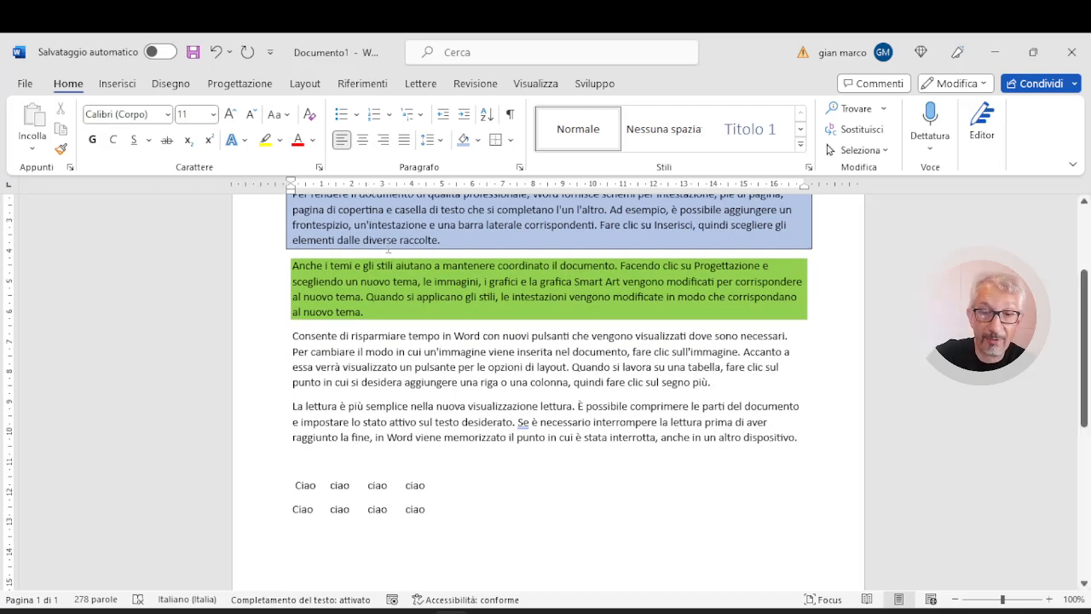
pyautogui.scroll(2, 358, 195)
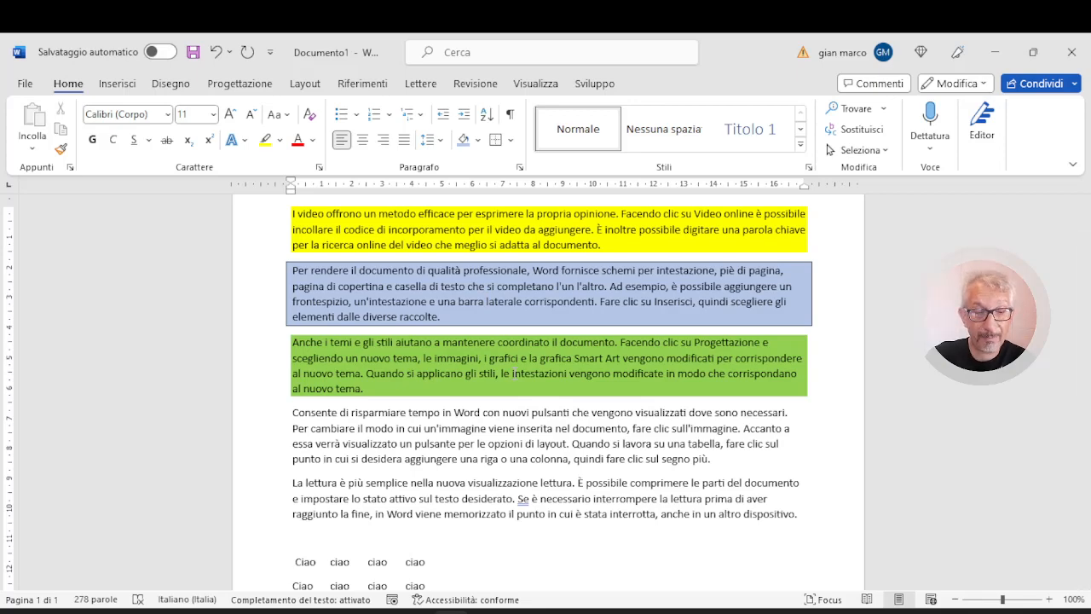
pyautogui.scroll(-1, 513, 376)
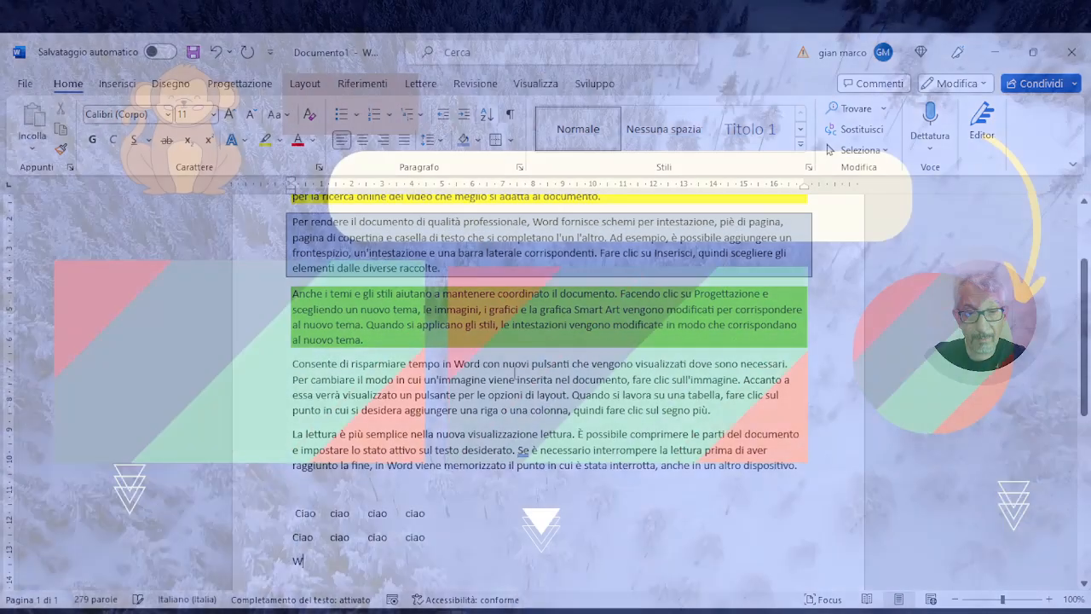